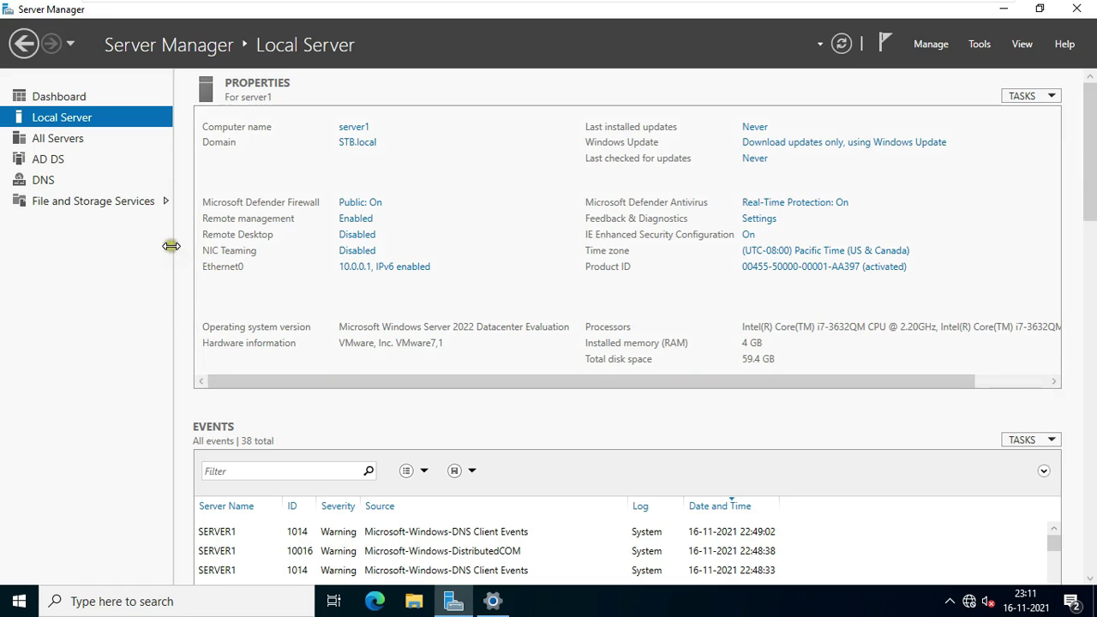
From the Dashboard, run Add Roles and Features with role-based installation targeting server1.STB.local.
{"action": "left_click", "coordinate": [65, 101]}
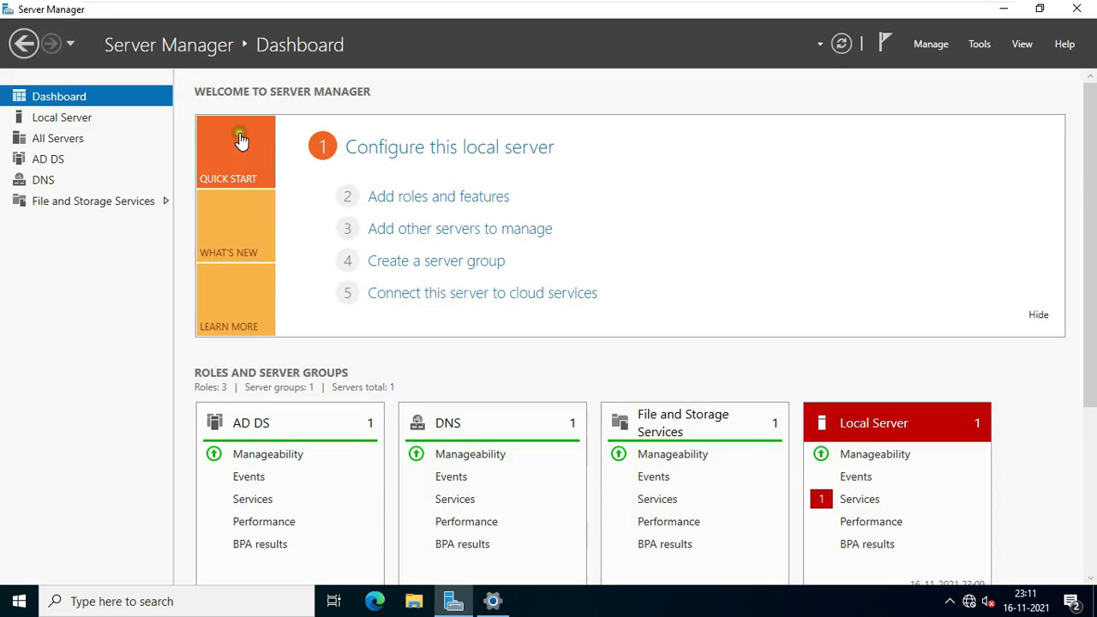
{"action": "left_click", "coordinate": [479, 201]}
{"action": "left_click", "coordinate": [480, 202]}
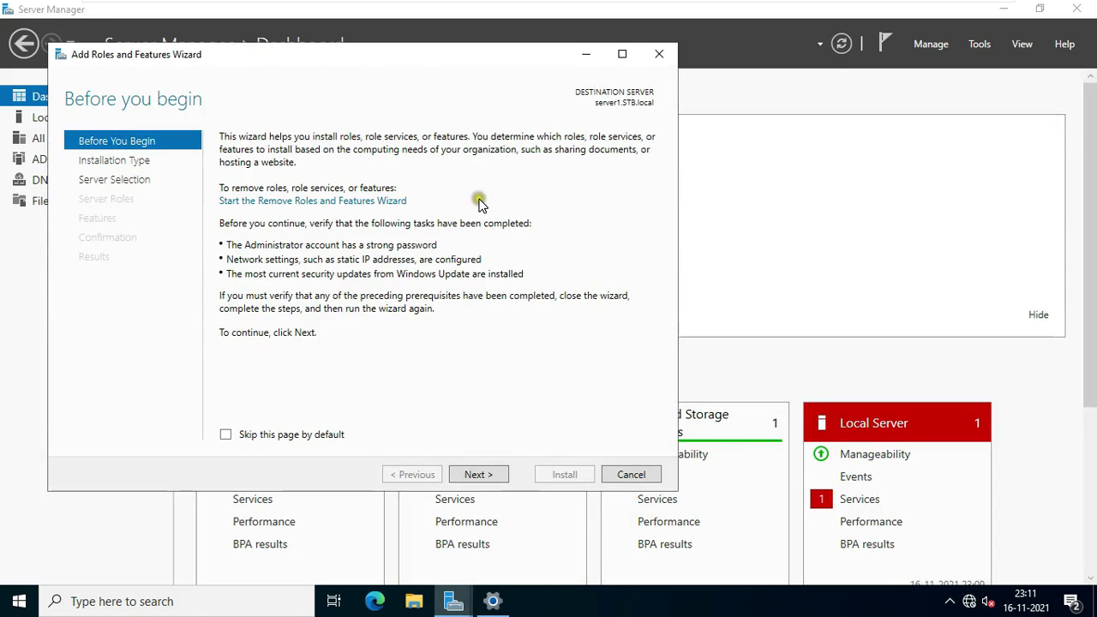
{"action": "left_click", "coordinate": [490, 477]}
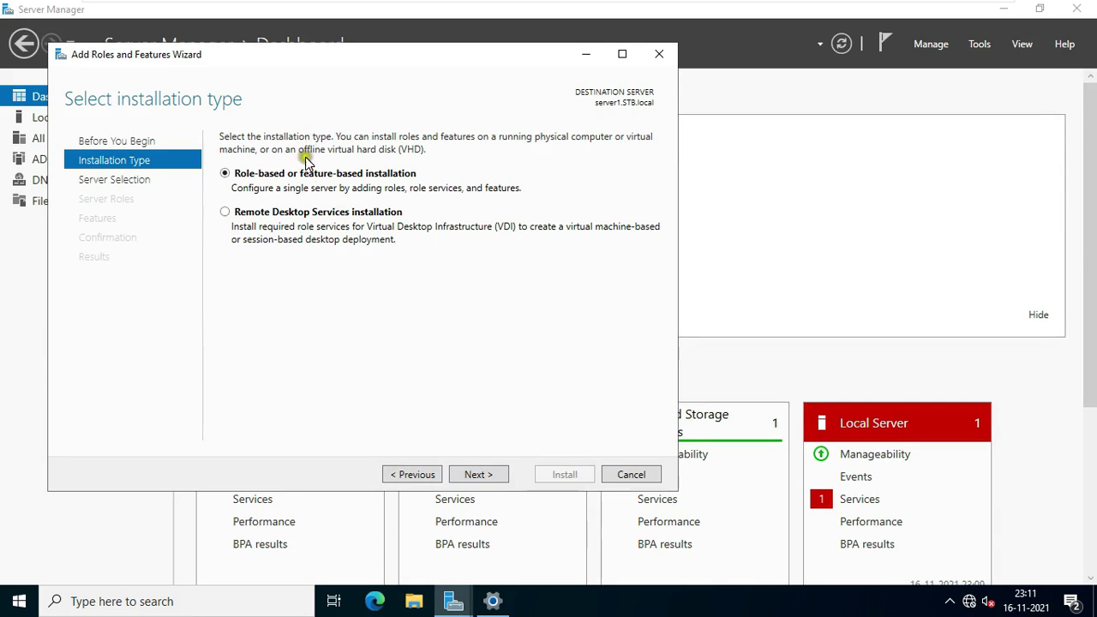
{"action": "left_click", "coordinate": [477, 477]}
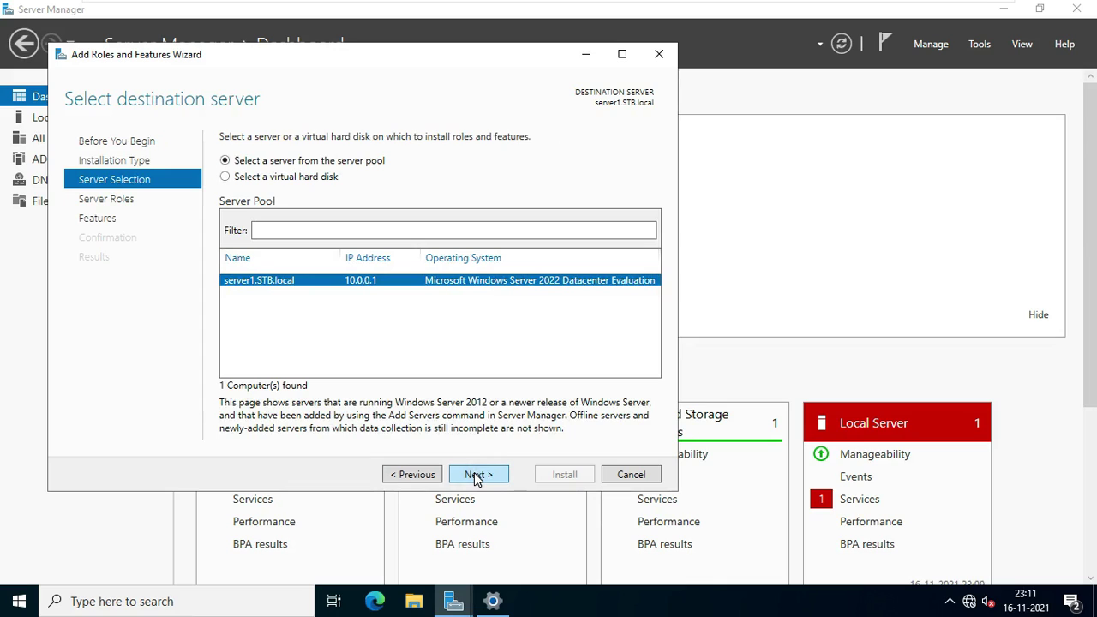
{"action": "left_click", "coordinate": [475, 478]}
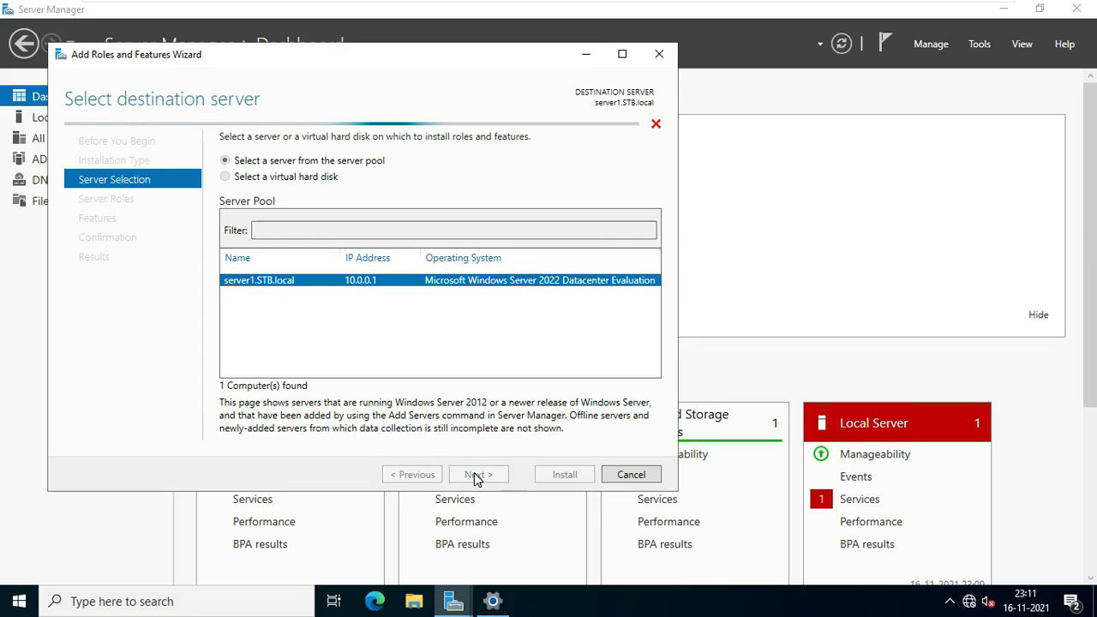
{"action": "left_click", "coordinate": [488, 295]}
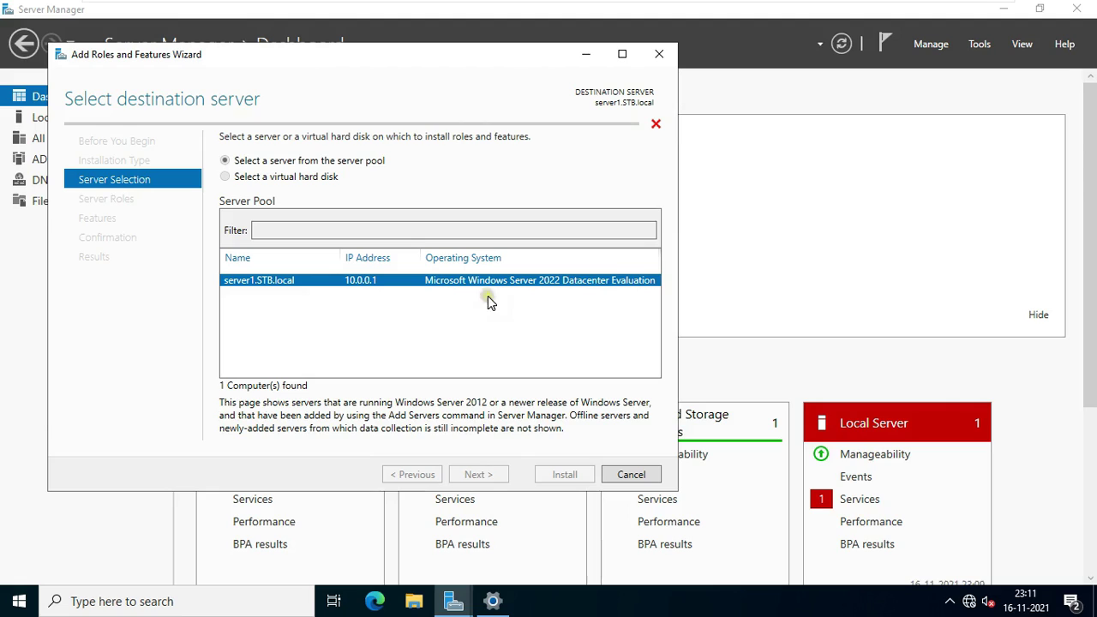
{"action": "left_click", "coordinate": [483, 320]}
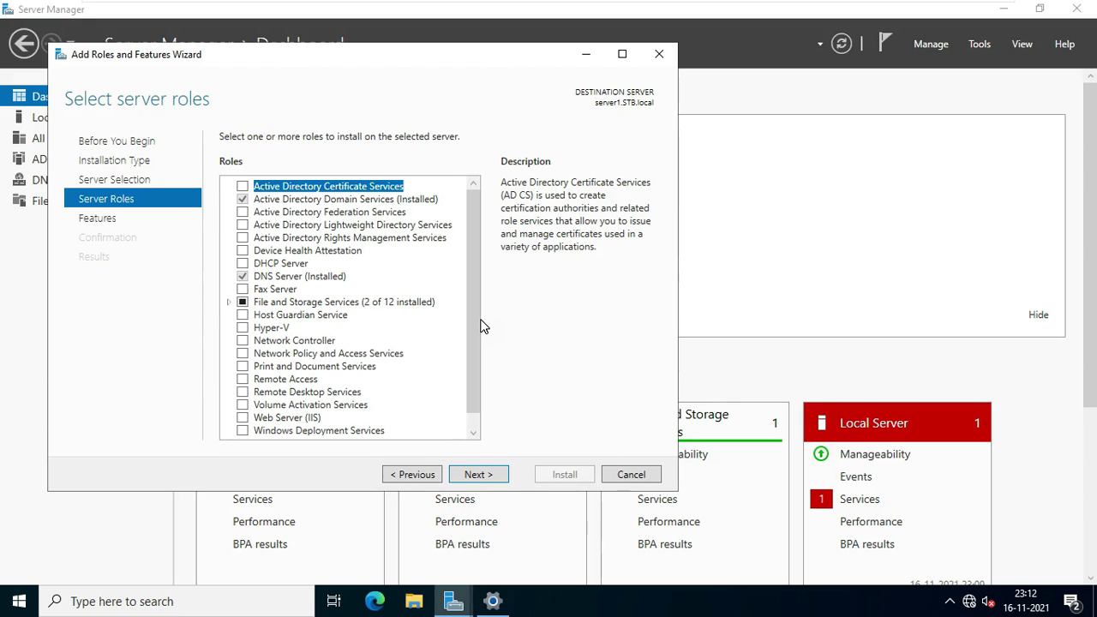
Check the Remote Desktop Services role and advance past default Features to its role services.
{"action": "left_click", "coordinate": [480, 314]}
{"action": "left_click", "coordinate": [478, 476]}
{"action": "left_click", "coordinate": [242, 393]}
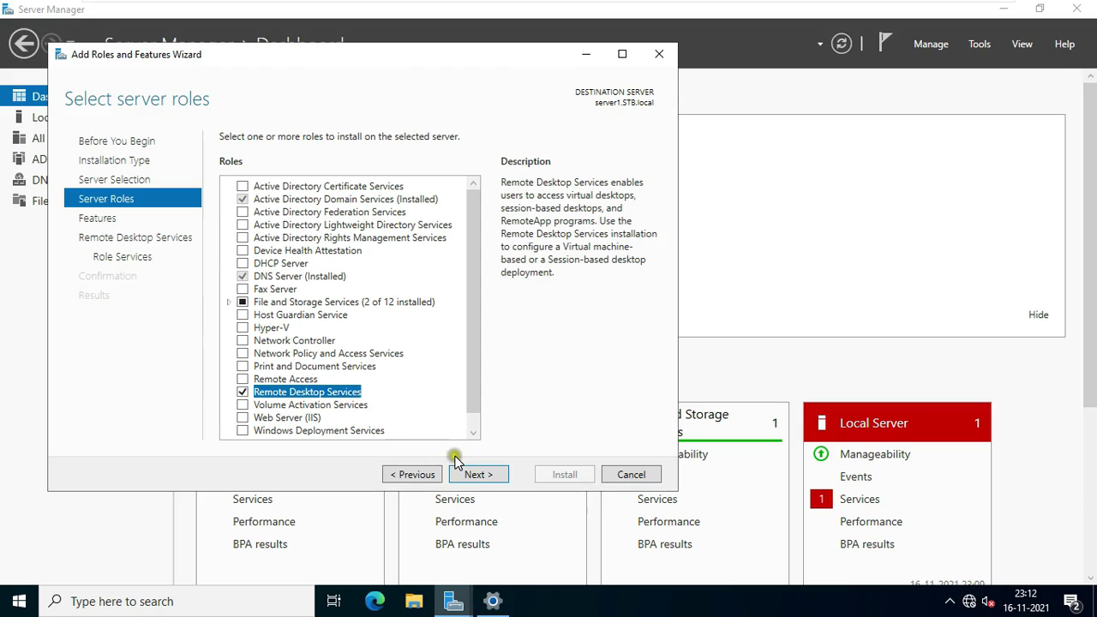
{"action": "left_click", "coordinate": [478, 475]}
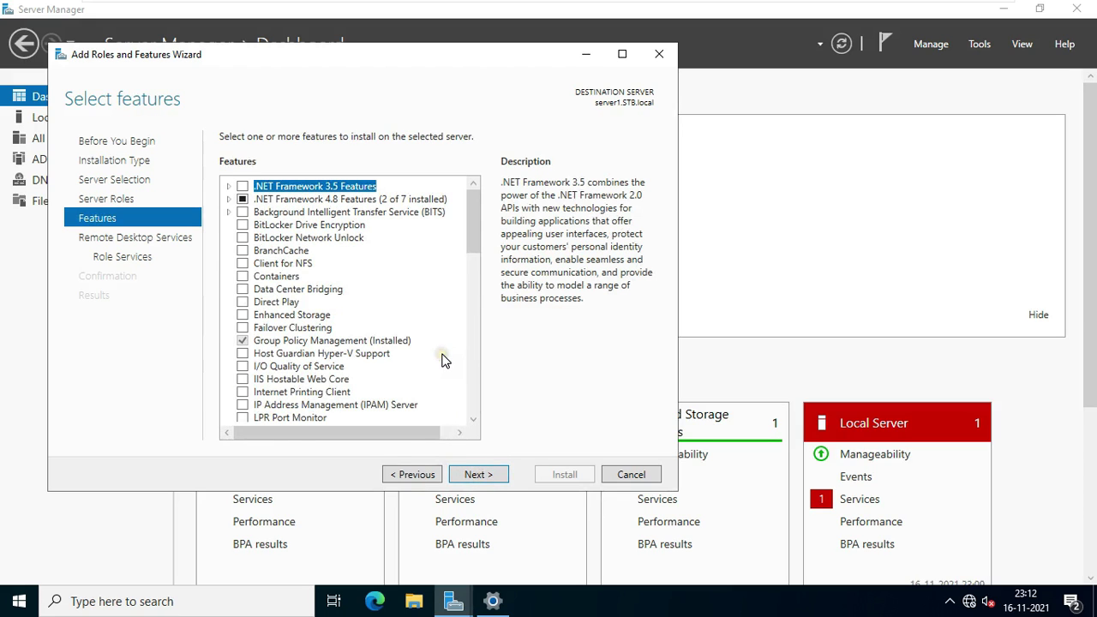
{"action": "left_click", "coordinate": [477, 474]}
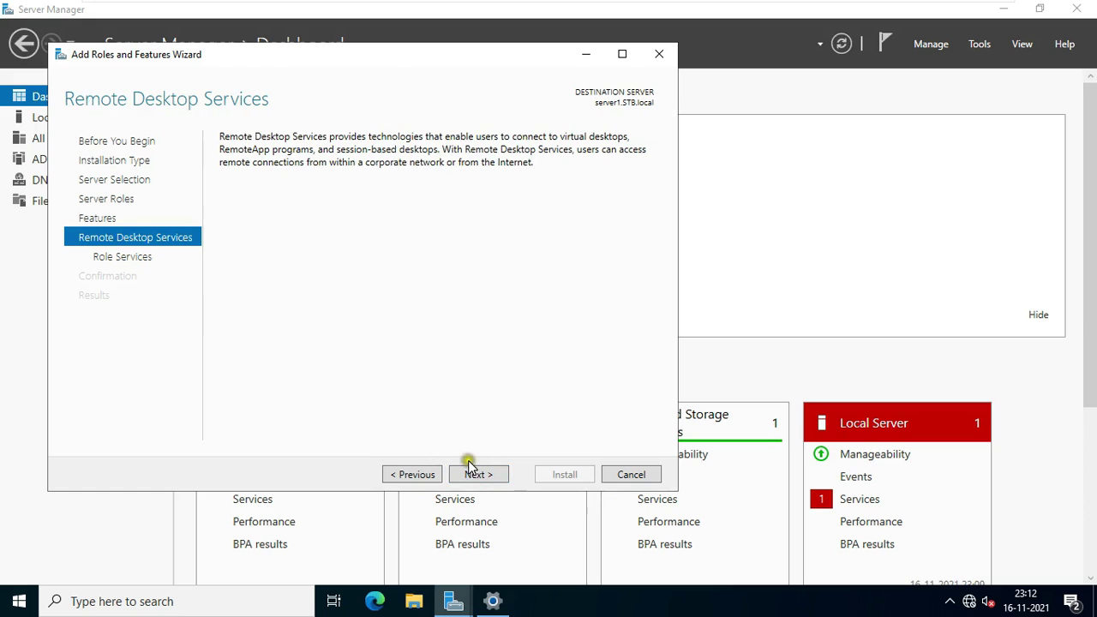
{"action": "left_click", "coordinate": [477, 474]}
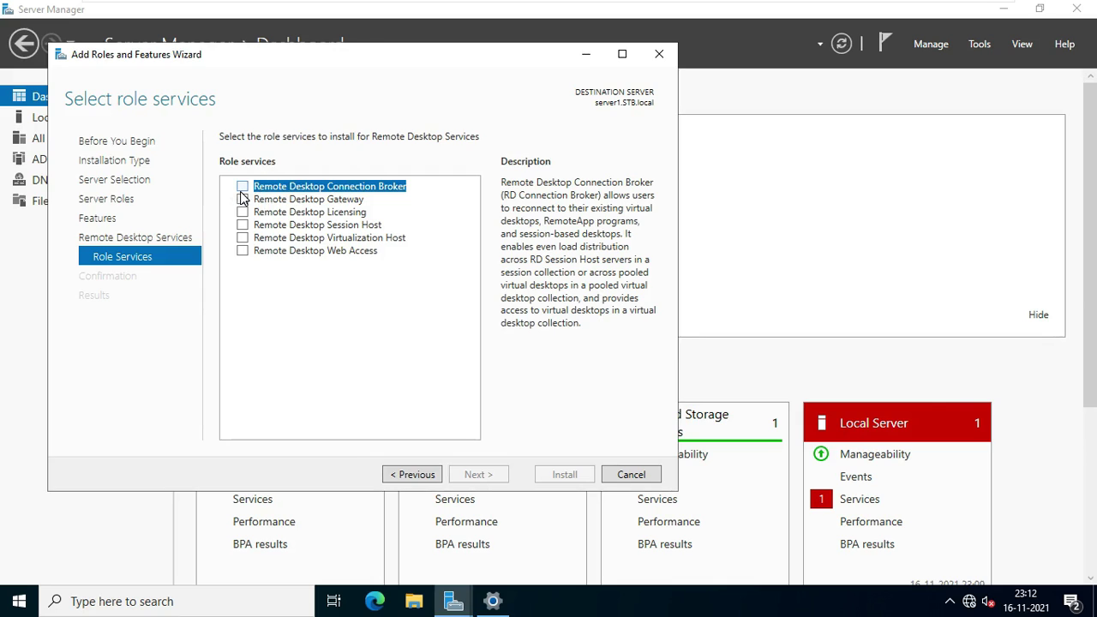
Check RD Connection Broker, Gateway, Licensing and Session Host, adding each one's required features.
{"action": "left_click", "coordinate": [242, 187]}
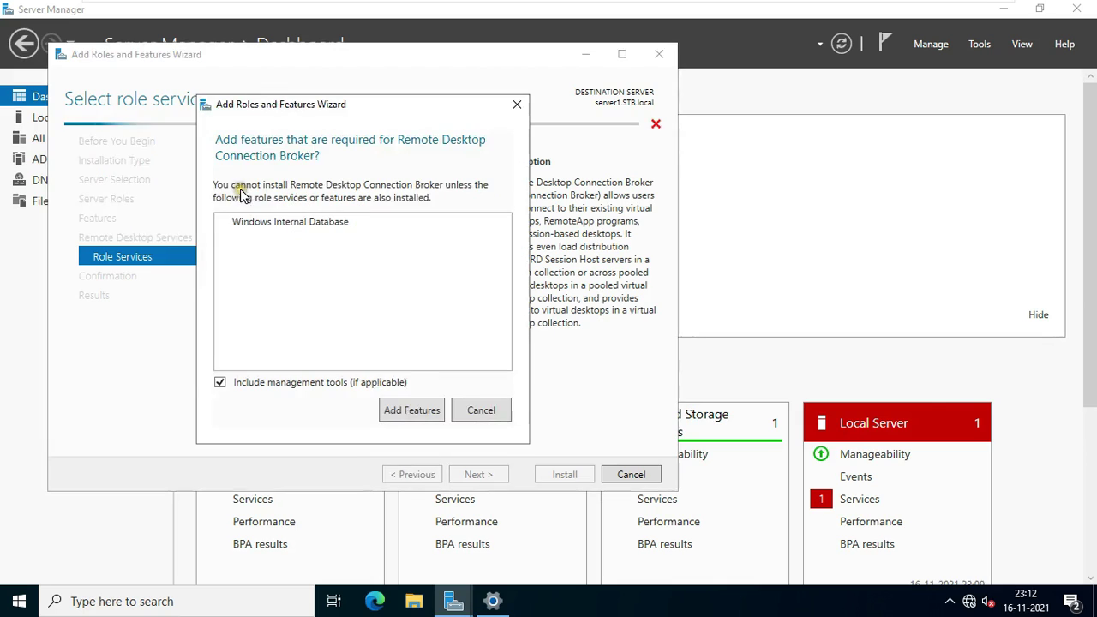
{"action": "left_click", "coordinate": [403, 412]}
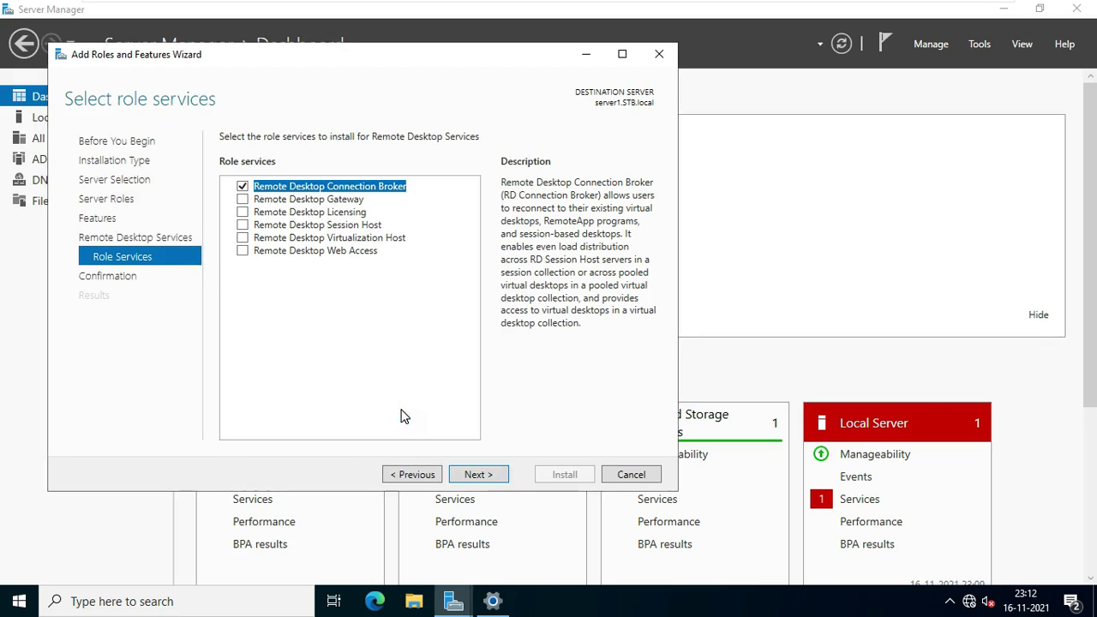
{"action": "left_click", "coordinate": [244, 201]}
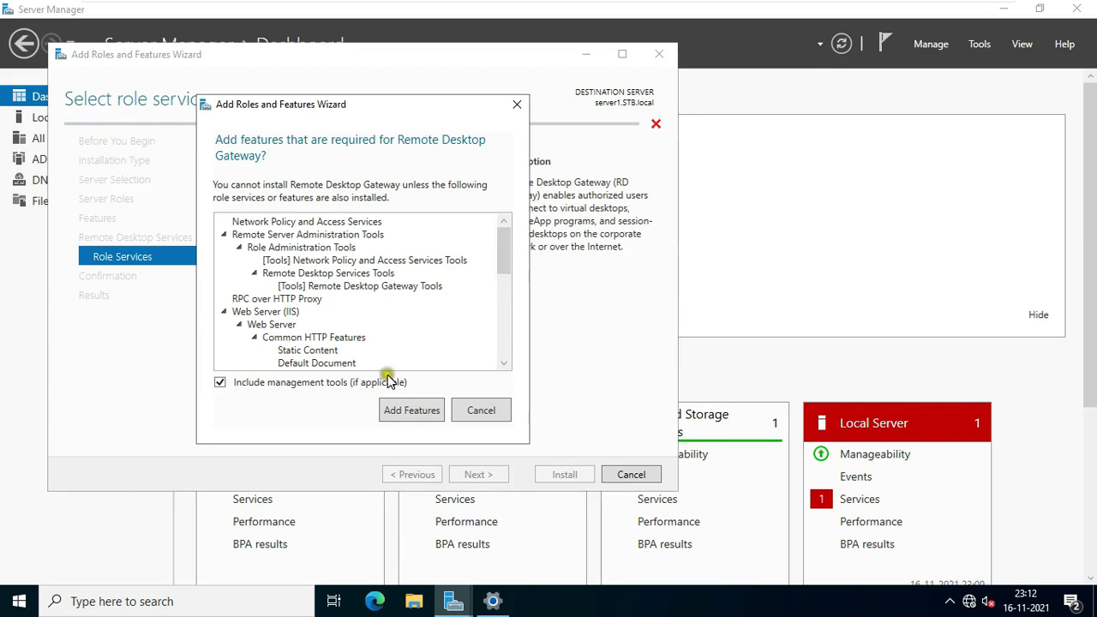
{"action": "left_click", "coordinate": [404, 411]}
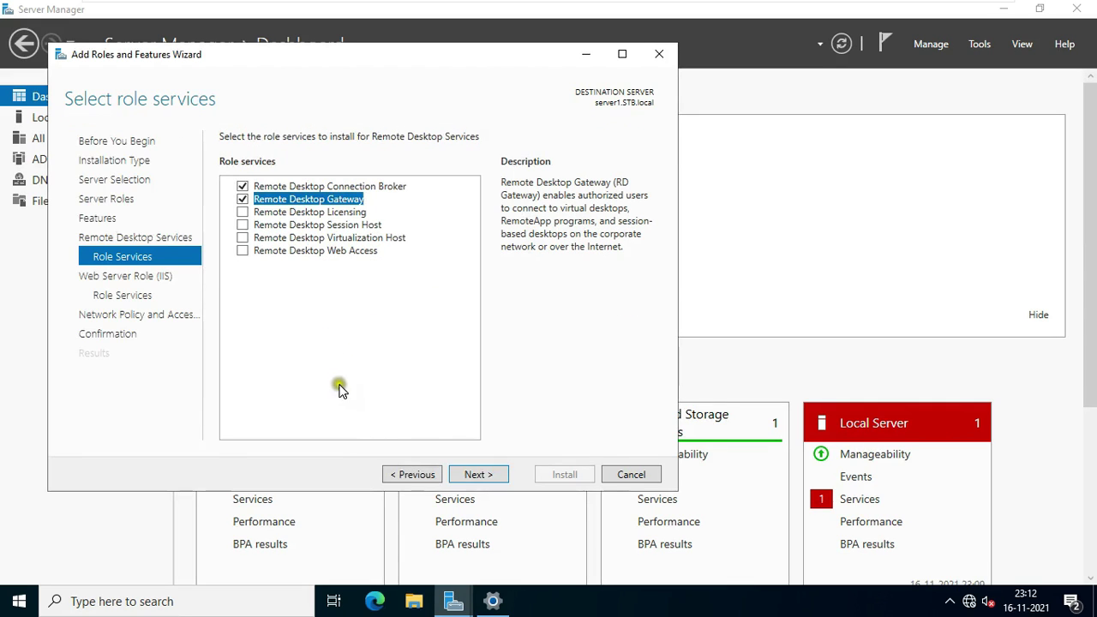
{"action": "left_click", "coordinate": [246, 214]}
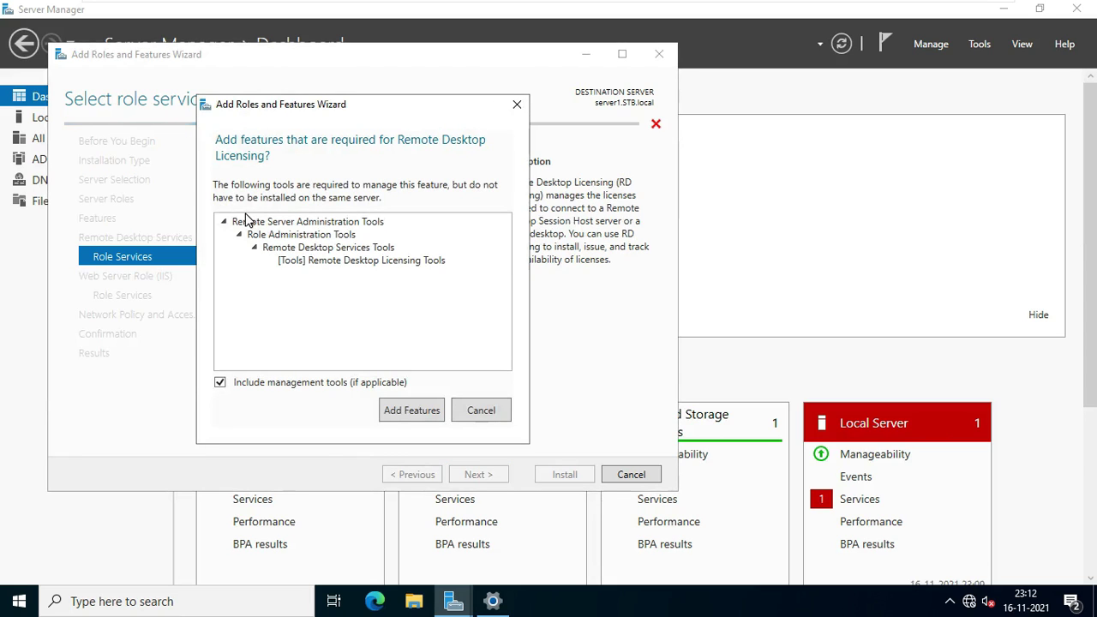
{"action": "left_click", "coordinate": [412, 411]}
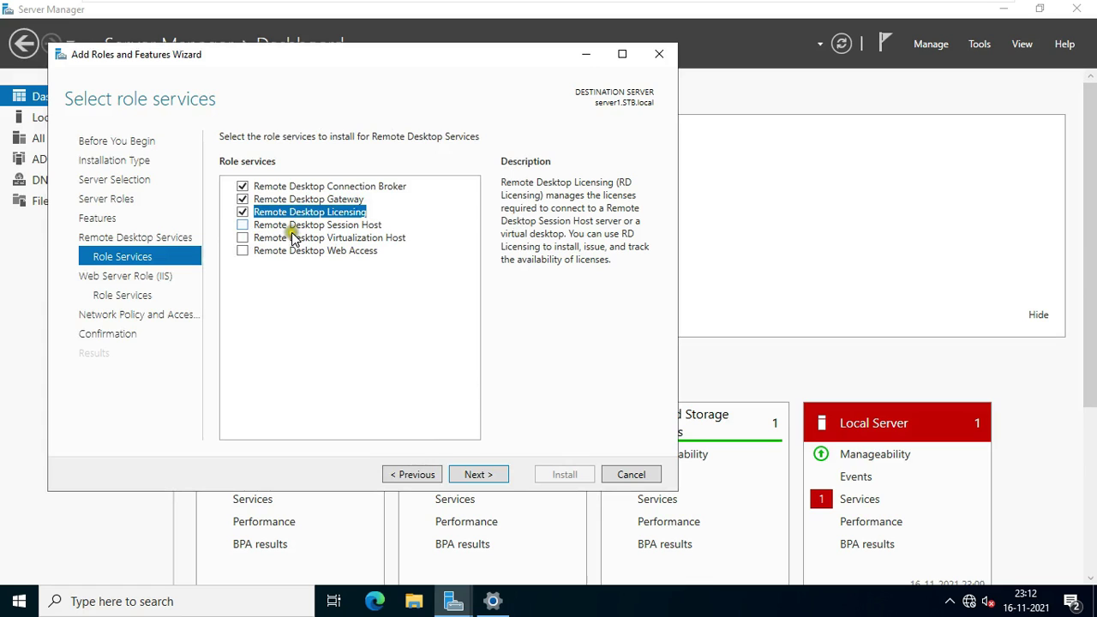
{"action": "left_click", "coordinate": [243, 225]}
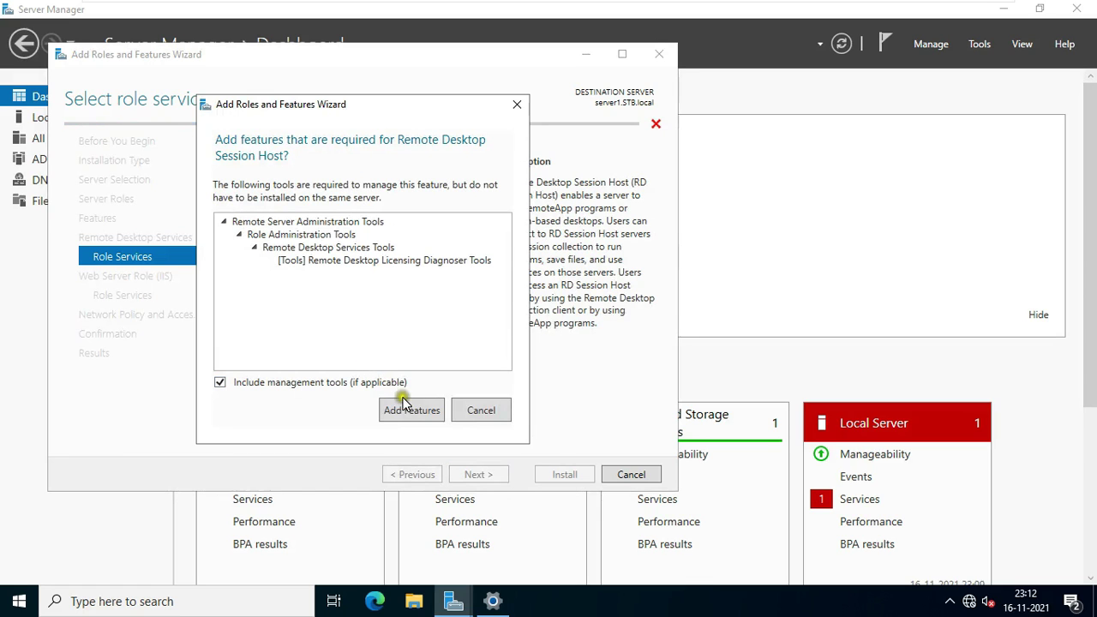
{"action": "left_click", "coordinate": [404, 404]}
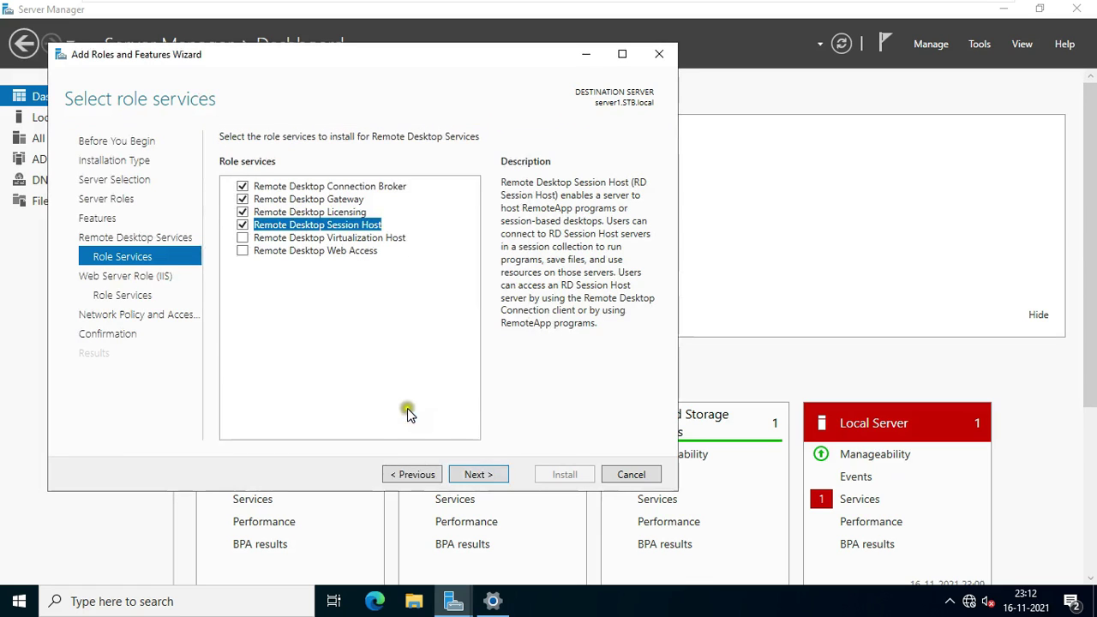
Accept the default Web Server role services and advance to the confirmation summary.
{"action": "left_click", "coordinate": [490, 476]}
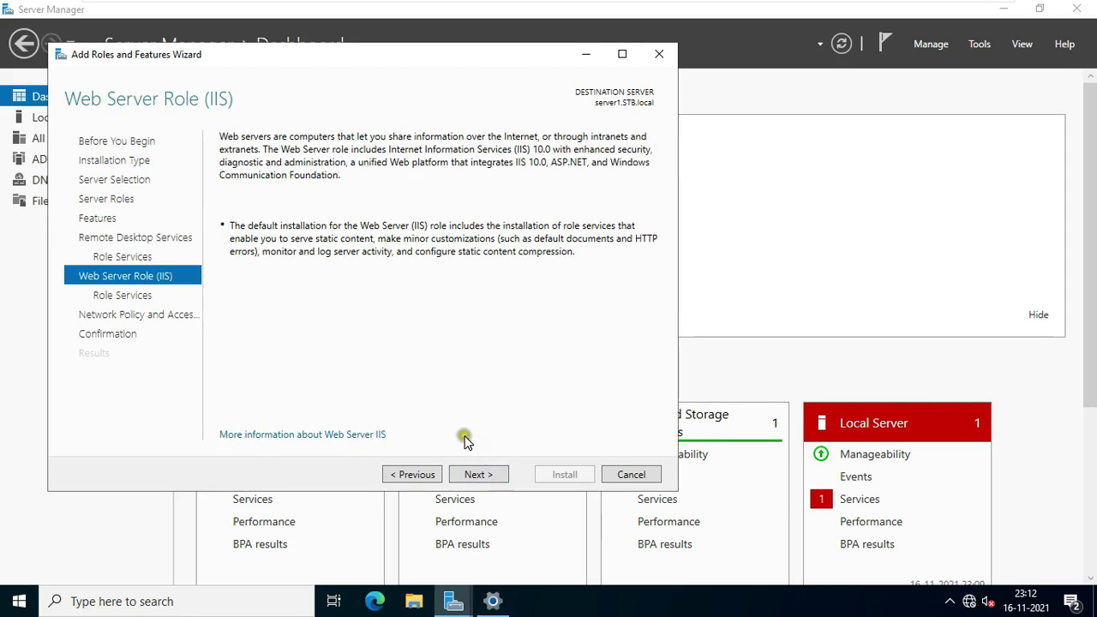
{"action": "left_click", "coordinate": [482, 475]}
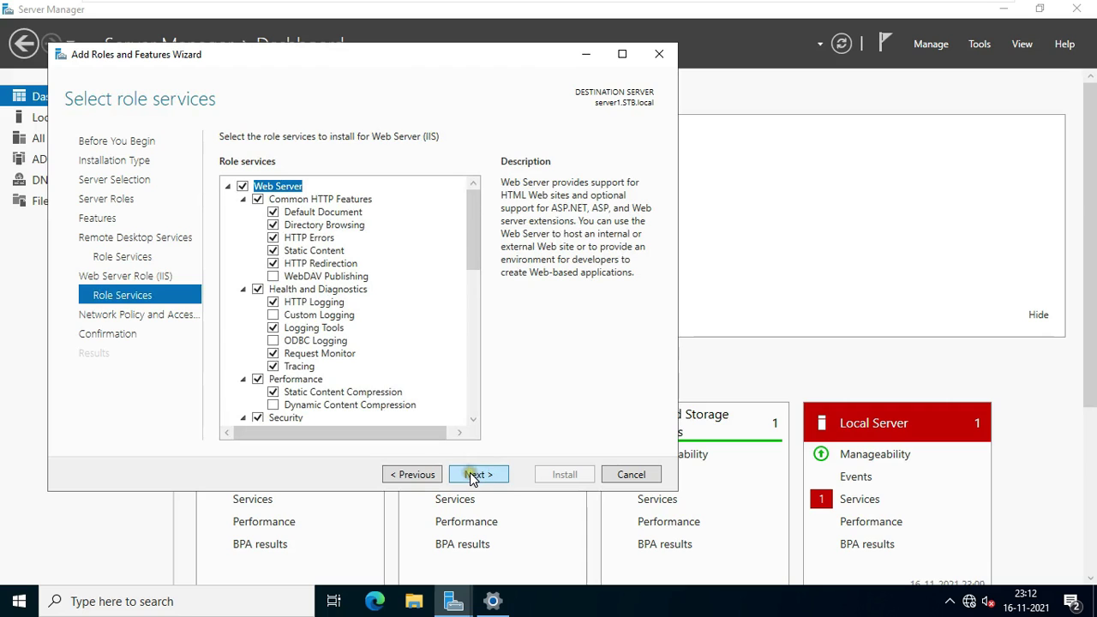
{"action": "left_click", "coordinate": [472, 476]}
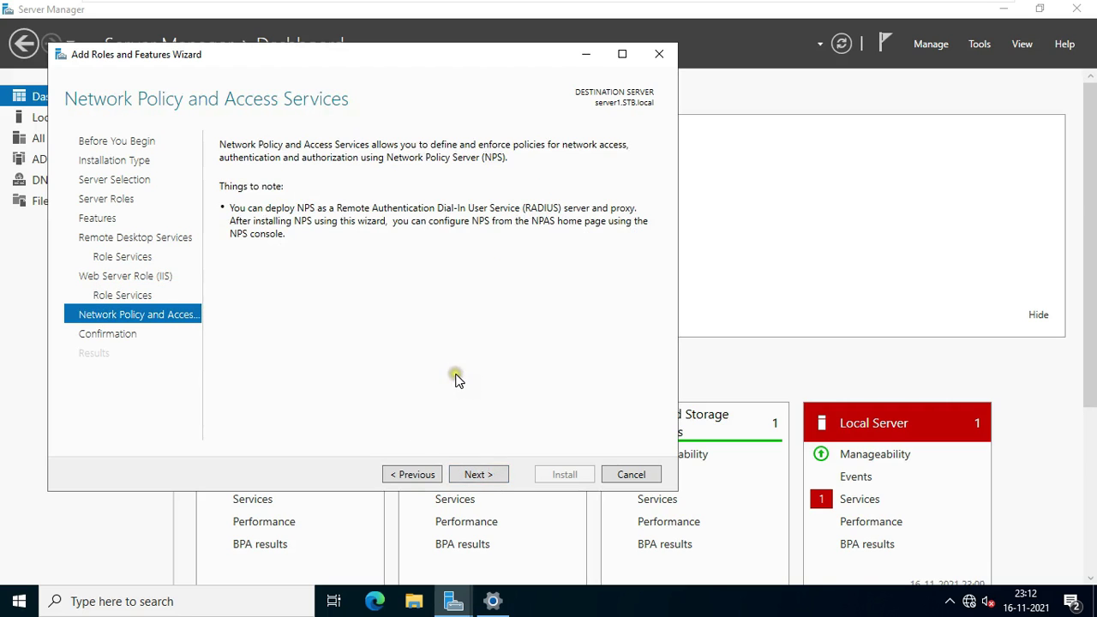
{"action": "left_click", "coordinate": [487, 476]}
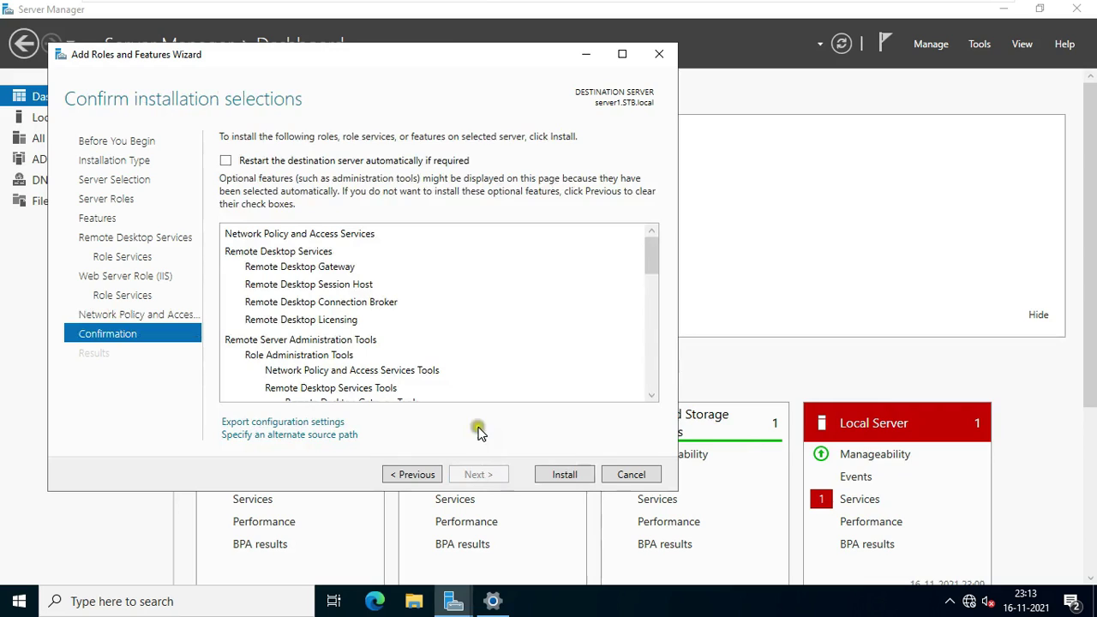
Enable automatic restart of the destination server and begin the installation.
{"action": "left_click", "coordinate": [226, 160]}
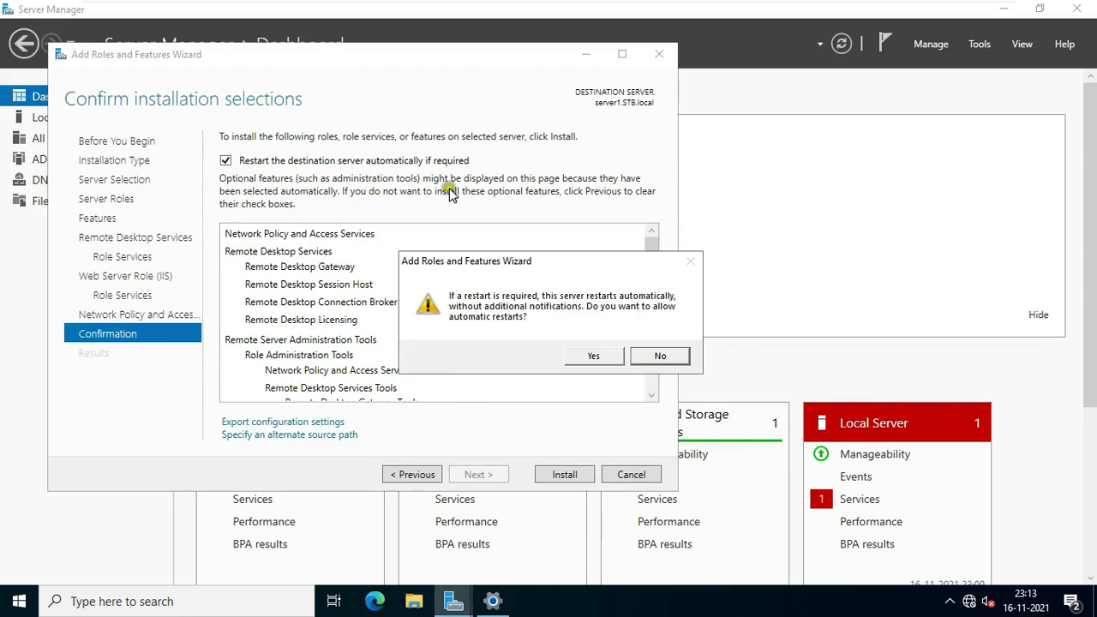
{"action": "left_click", "coordinate": [586, 354]}
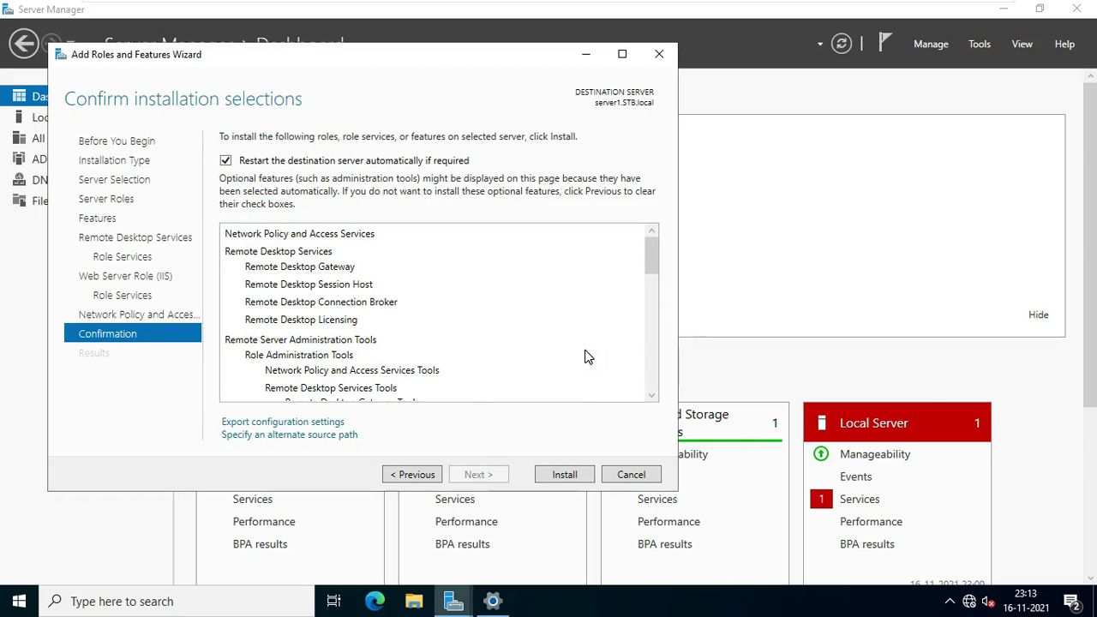
{"action": "left_click", "coordinate": [566, 474]}
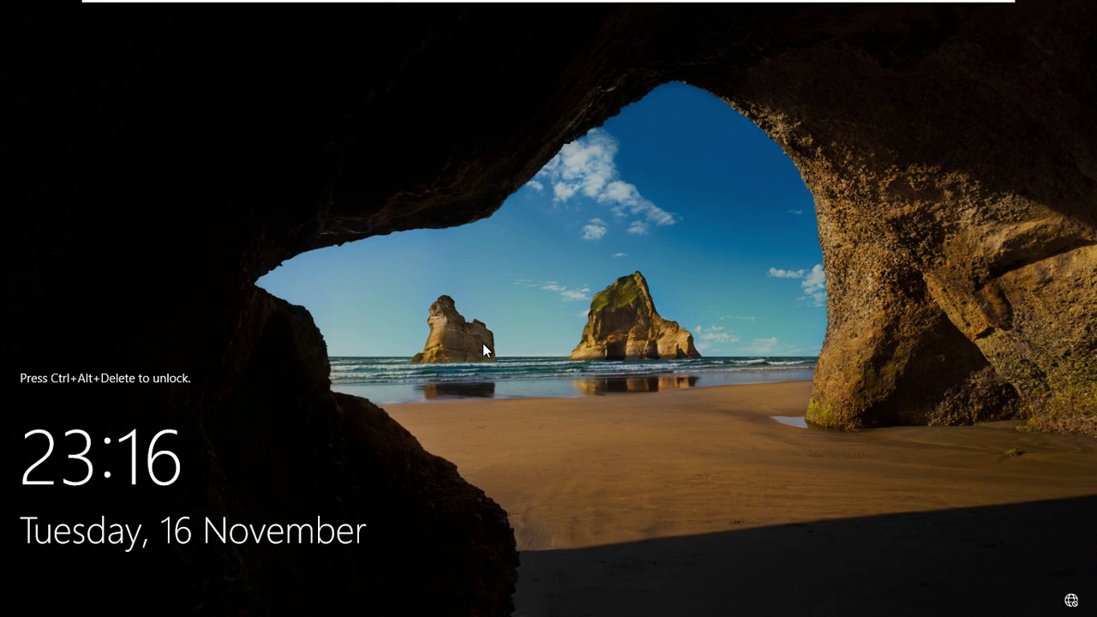
Sign back into the server with the administrator user name and password.
{"action": "key", "text": "ctrl+alt+Delete"}
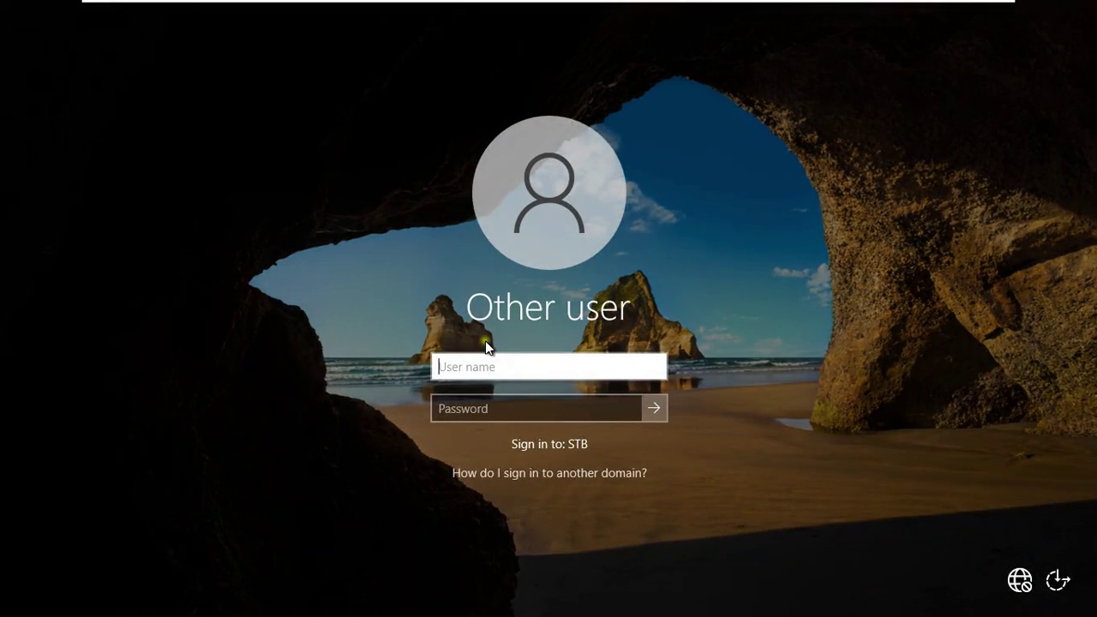
{"action": "type", "text": "admi"}
{"action": "key", "text": "Tab"}
{"action": "type", "text": "******"}
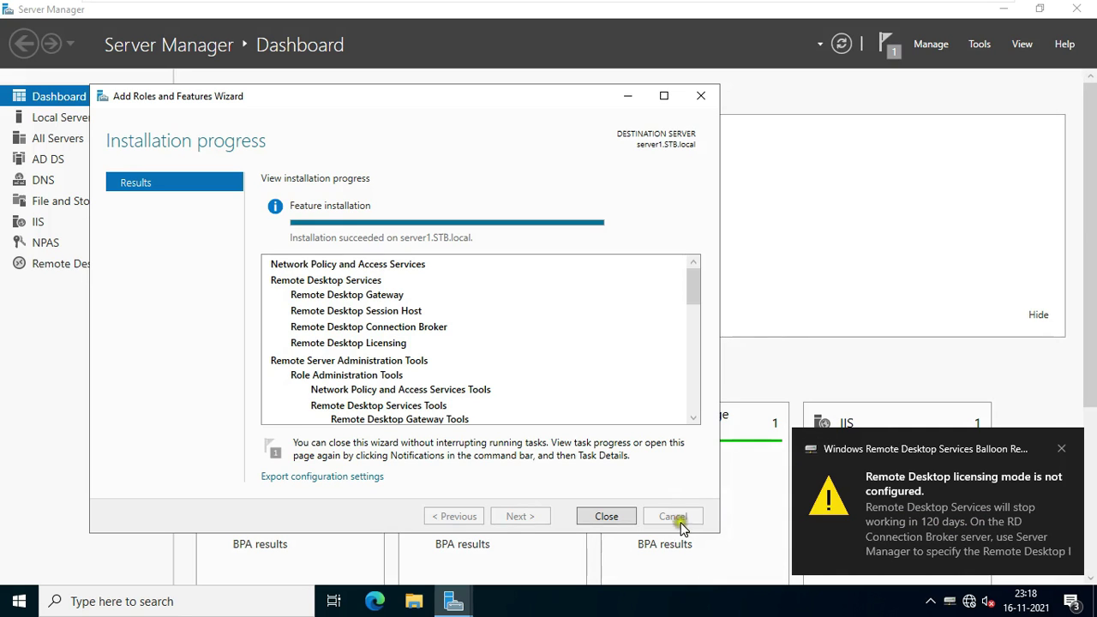
Close the finished installation wizard and launch Active Directory Users and Computers from Tools.
{"action": "left_click", "coordinate": [617, 517]}
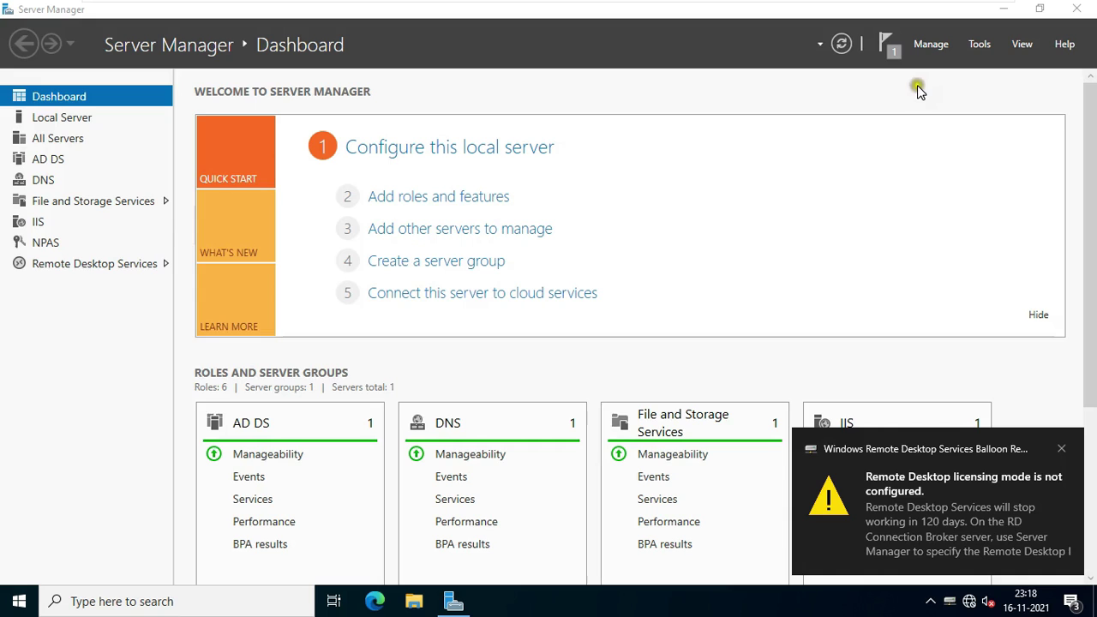
{"action": "left_click", "coordinate": [980, 44]}
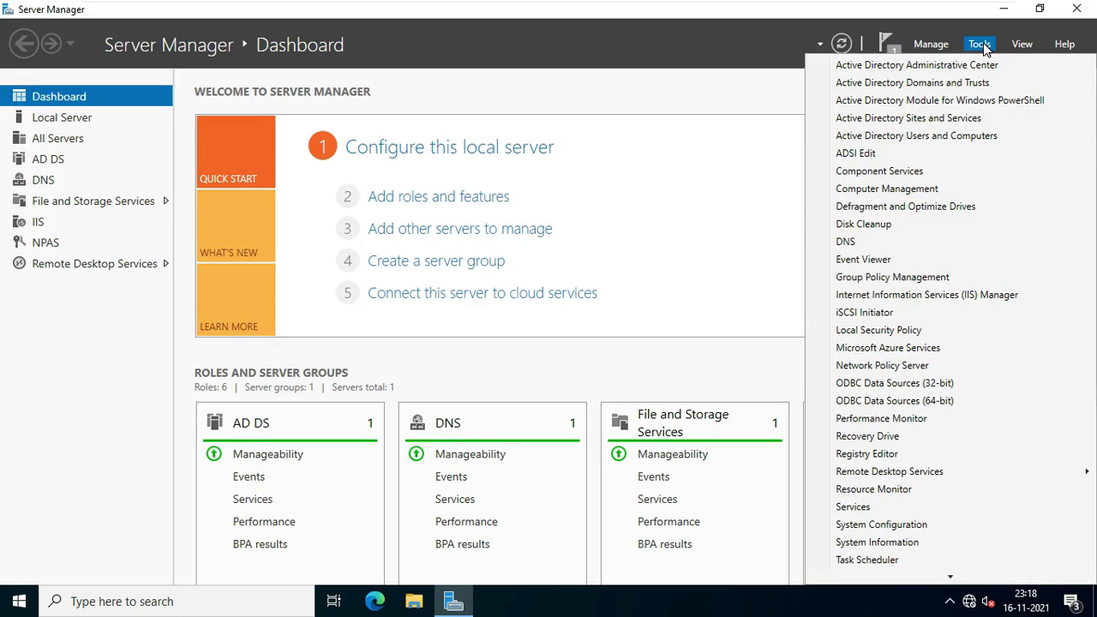
{"action": "left_click", "coordinate": [894, 140]}
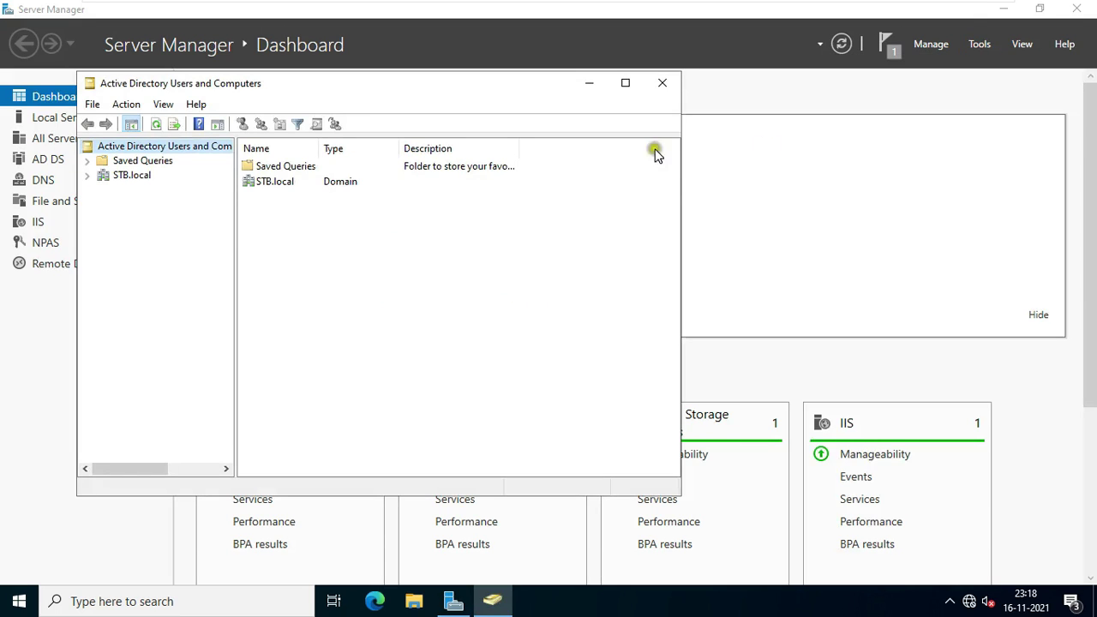
Expand STB.local and start a new user in the Users container.
{"action": "left_click", "coordinate": [125, 177]}
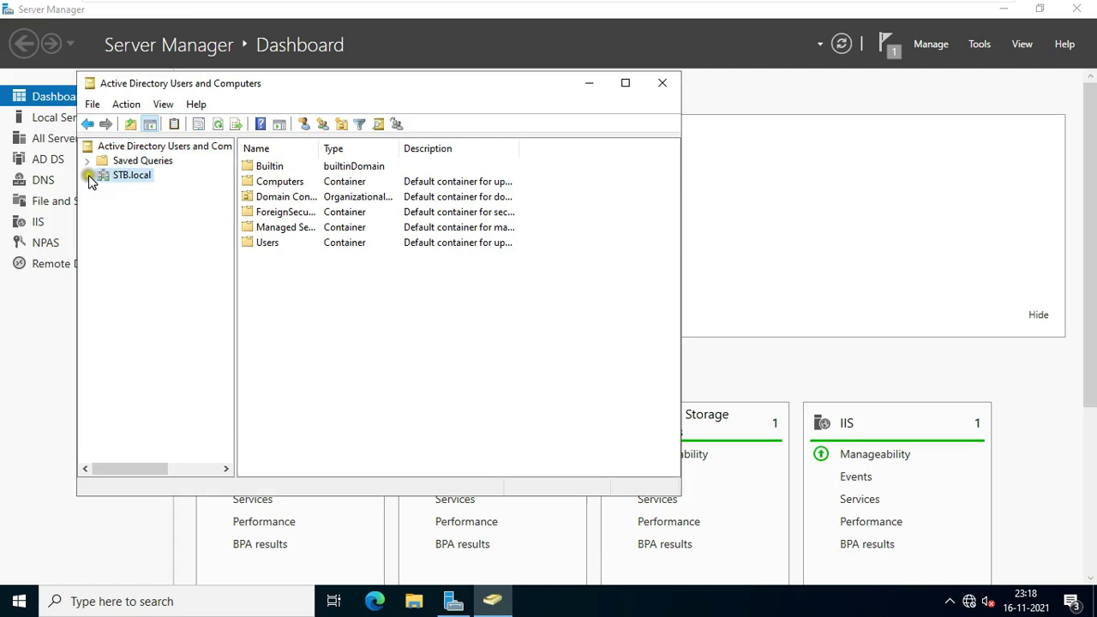
{"action": "left_click", "coordinate": [87, 175]}
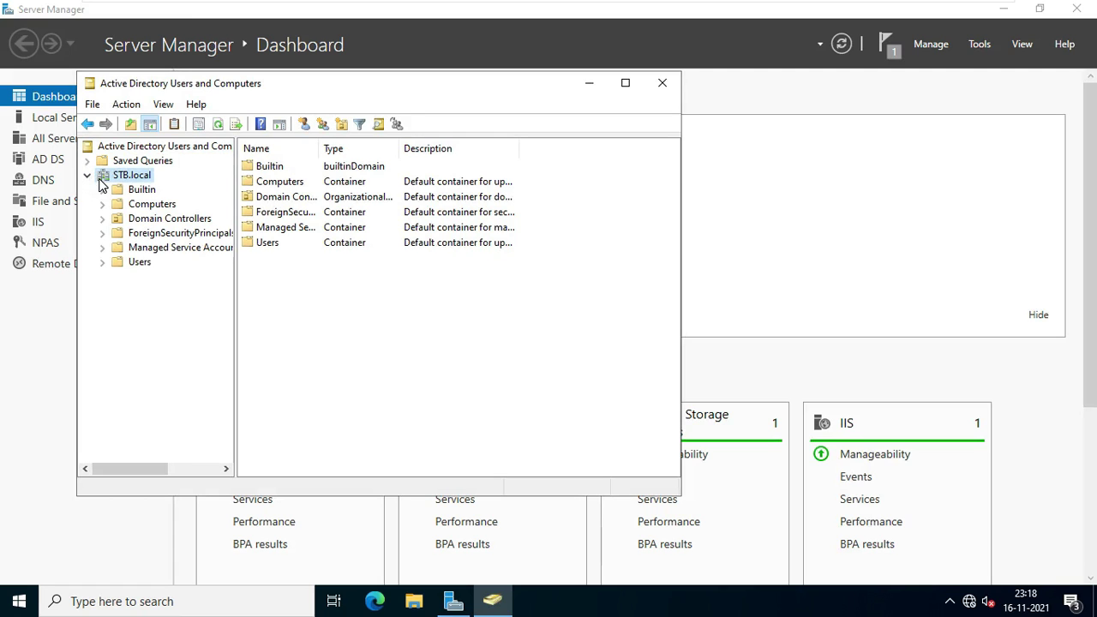
{"action": "left_click", "coordinate": [137, 265]}
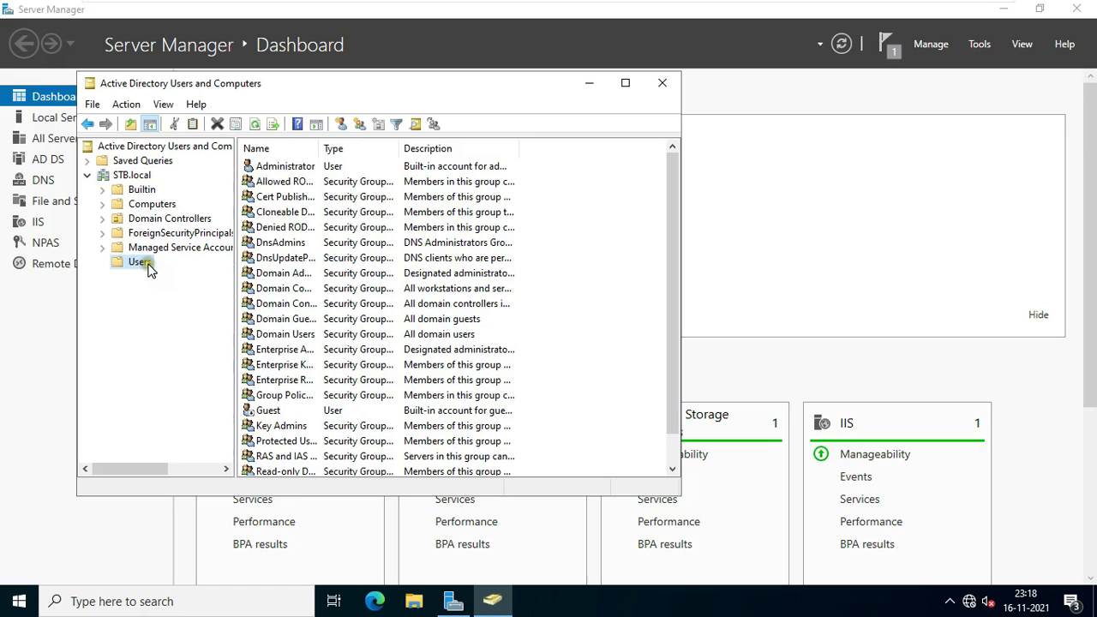
{"action": "right_click", "coordinate": [149, 268]}
{"action": "mouse_move", "coordinate": [219, 320]}
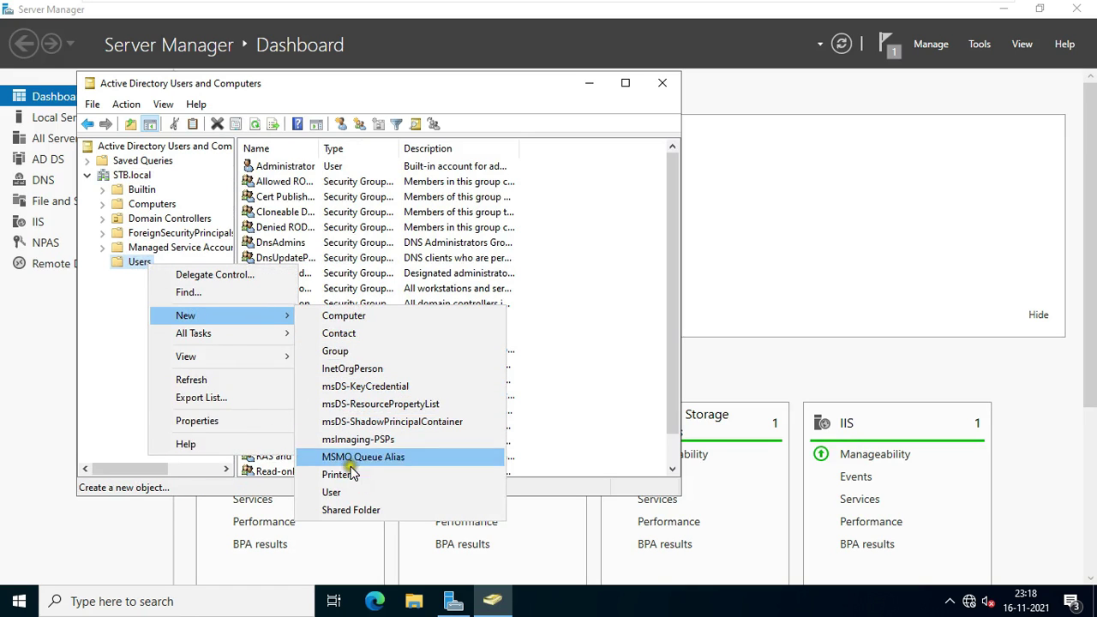
{"action": "left_click", "coordinate": [346, 493]}
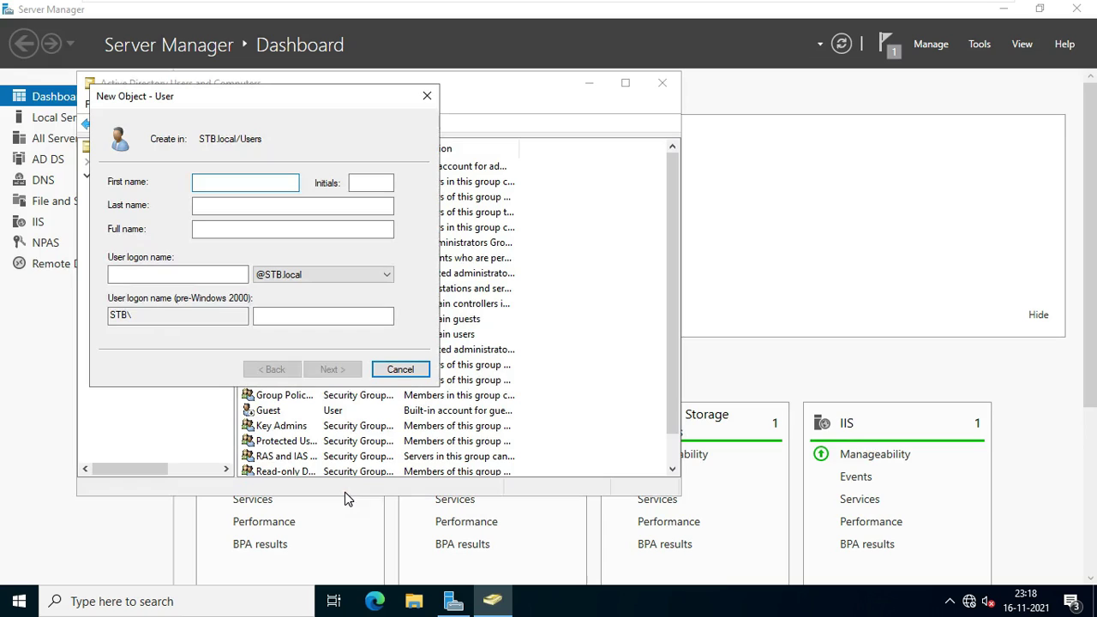
Enter the new user's first name and logon name.
{"action": "type", "text": "bill"}
{"action": "left_click", "coordinate": [178, 275]}
{"action": "type", "text": "bill"}
{"action": "left_click", "coordinate": [333, 370]}
Set the account password as unchangeable and never-expiring, without forced change at next logon, and finish.
{"action": "type", "text": "12345"}
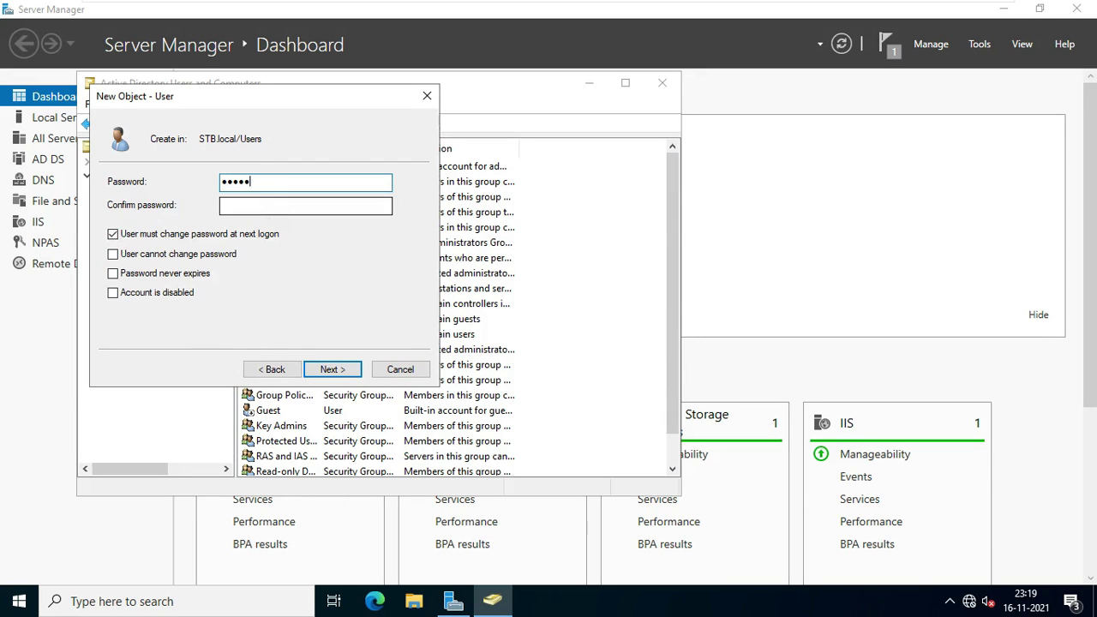
{"action": "type", "text": "67"}
{"action": "key", "text": "Tab"}
{"action": "type", "text": "1234567"}
{"action": "left_click", "coordinate": [144, 235]}
{"action": "left_click", "coordinate": [153, 254]}
{"action": "left_click", "coordinate": [153, 273]}
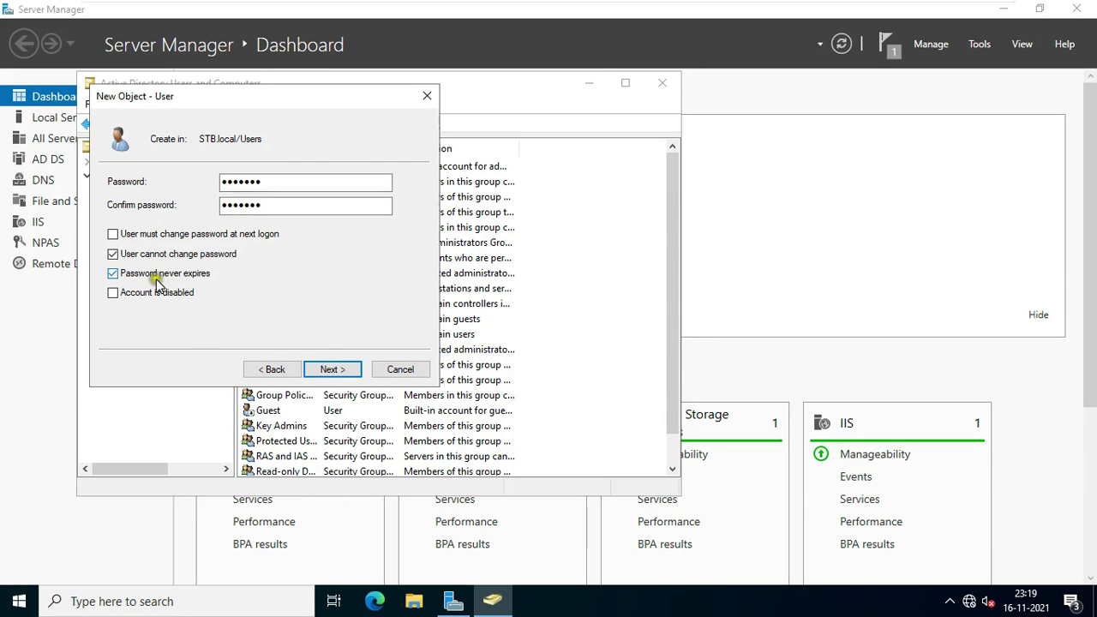
{"action": "left_click", "coordinate": [332, 369]}
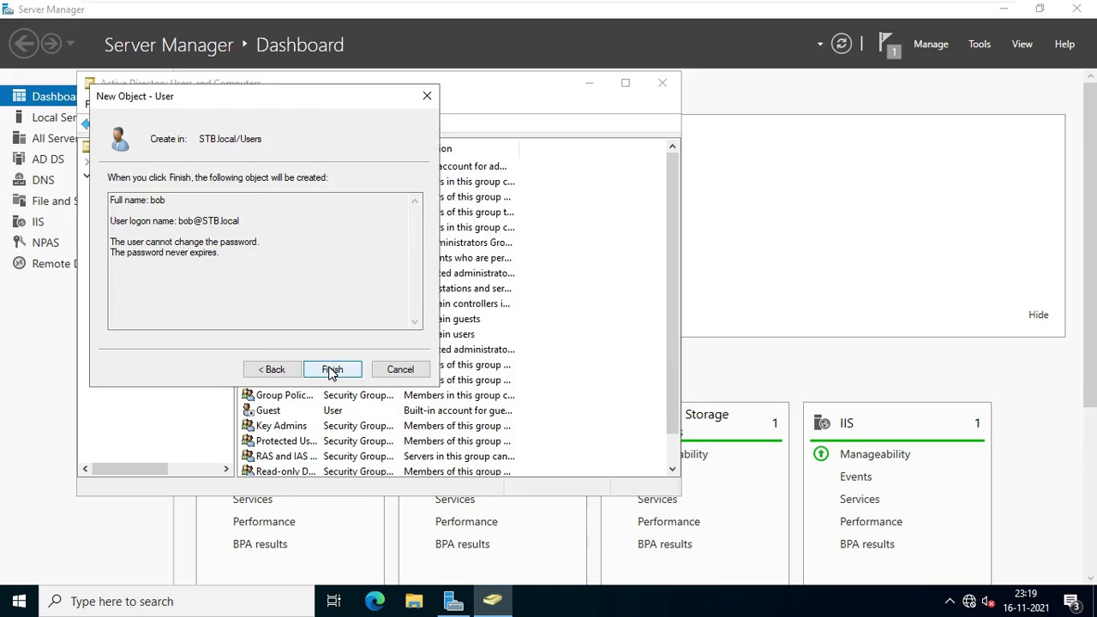
{"action": "left_click", "coordinate": [332, 370]}
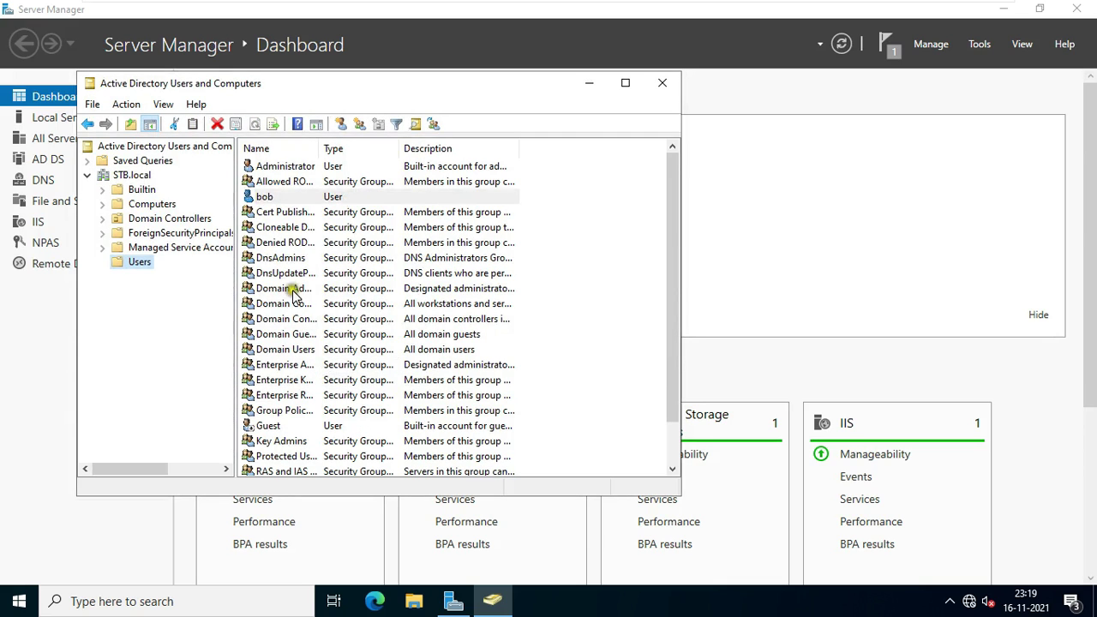
{"action": "left_click", "coordinate": [271, 199]}
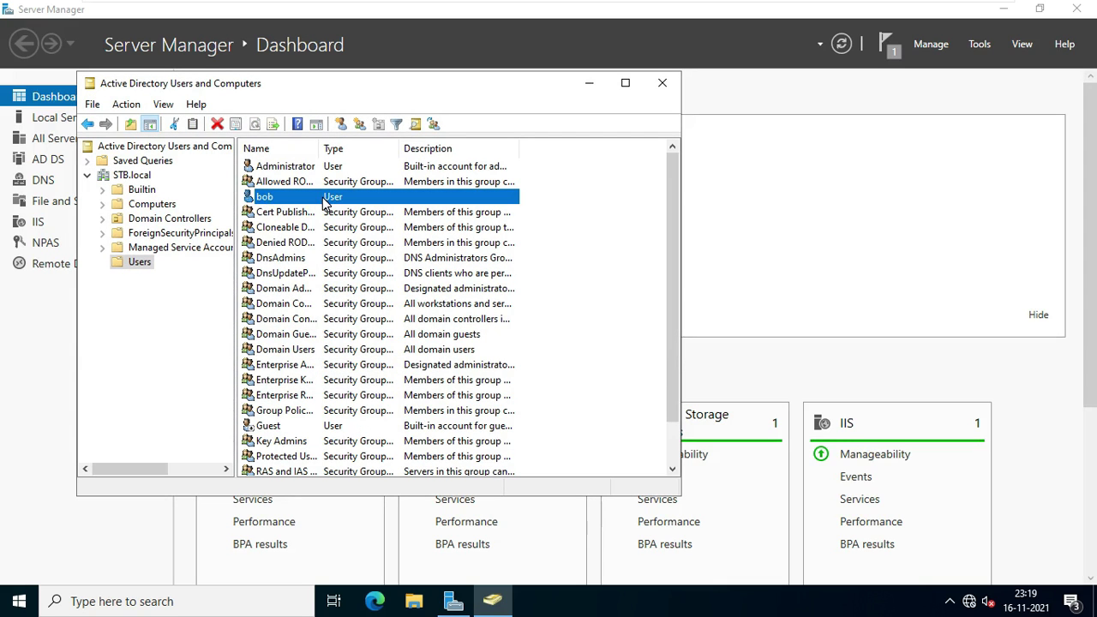
Open the properties of the Builtin Remote Desktop Users group.
{"action": "left_click", "coordinate": [142, 192]}
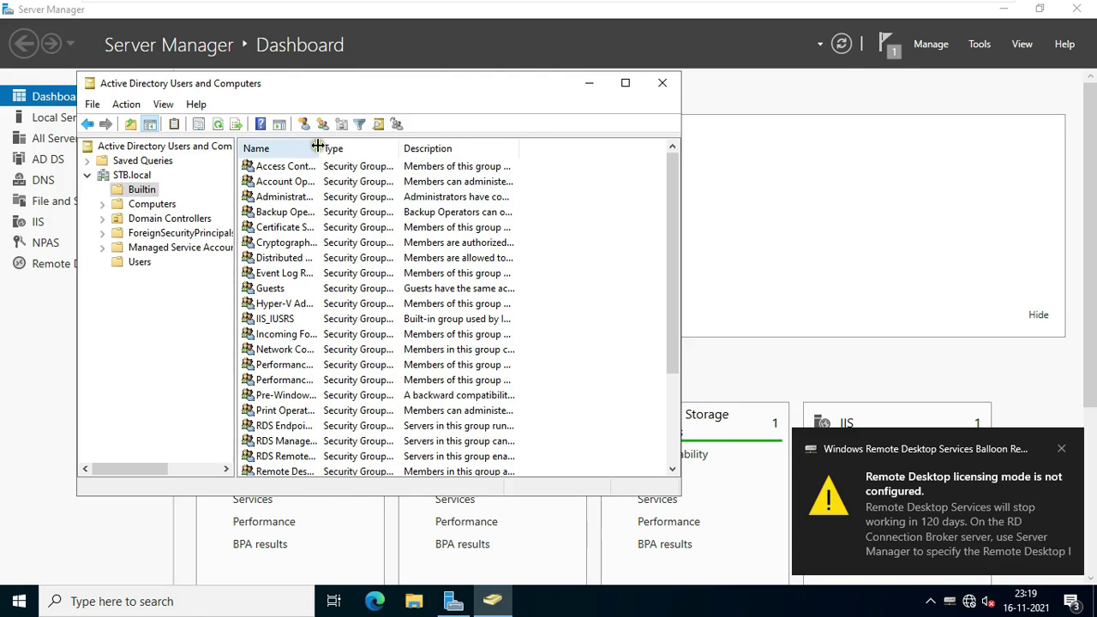
{"action": "left_click_drag", "start_coordinate": [319, 148], "coordinate": [460, 148]}
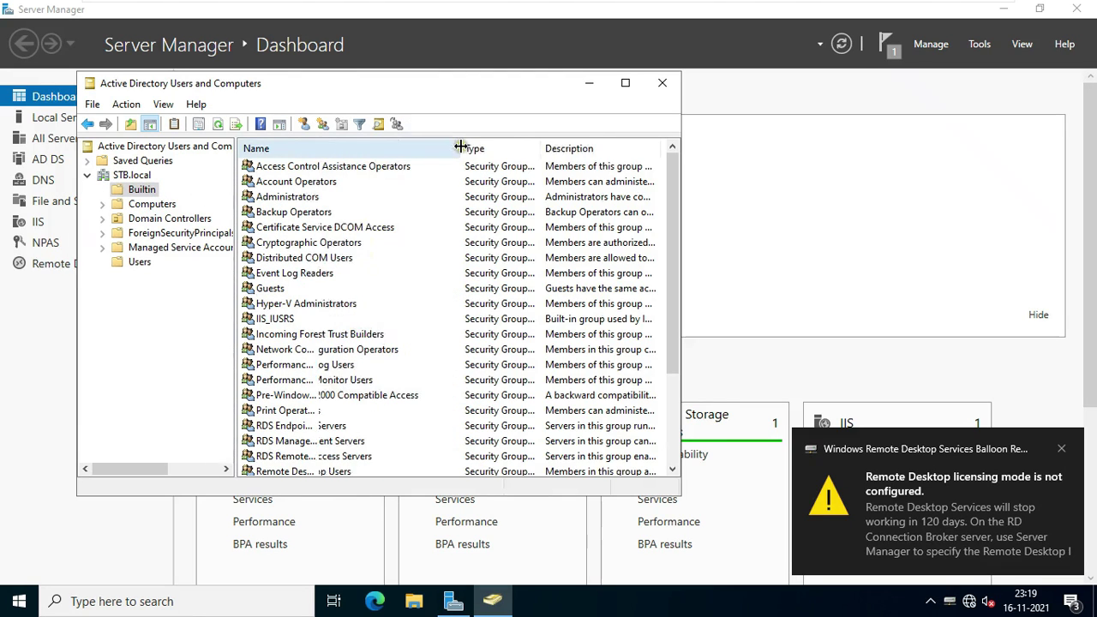
{"action": "left_click", "coordinate": [296, 349]}
{"action": "scroll", "coordinate": [351, 382], "scroll_direction": "down", "scroll_amount": 2}
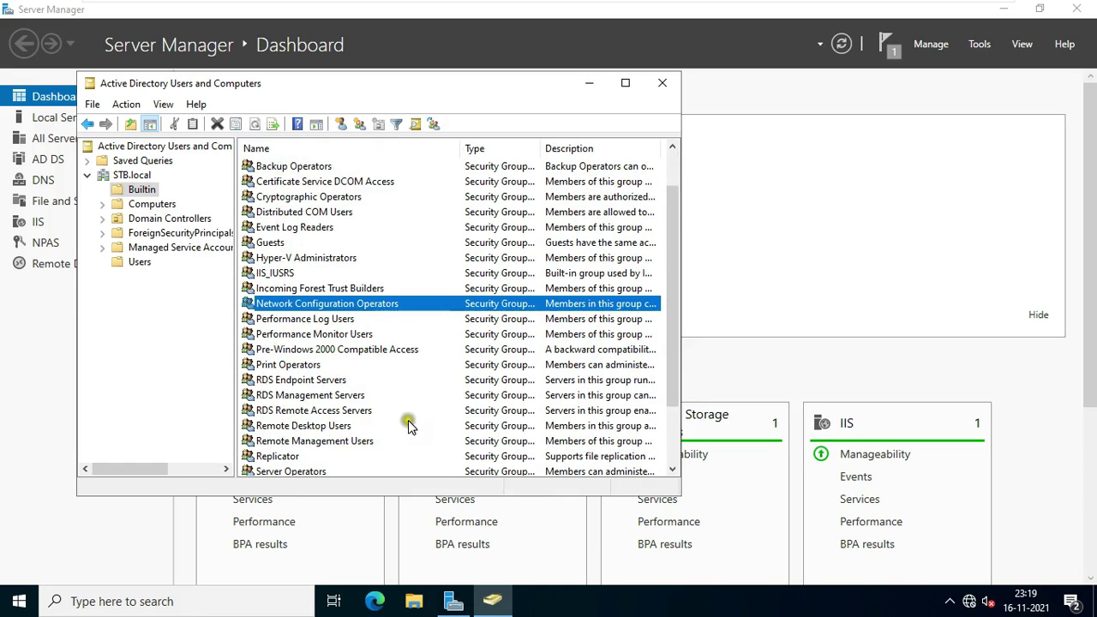
{"action": "left_click", "coordinate": [292, 382]}
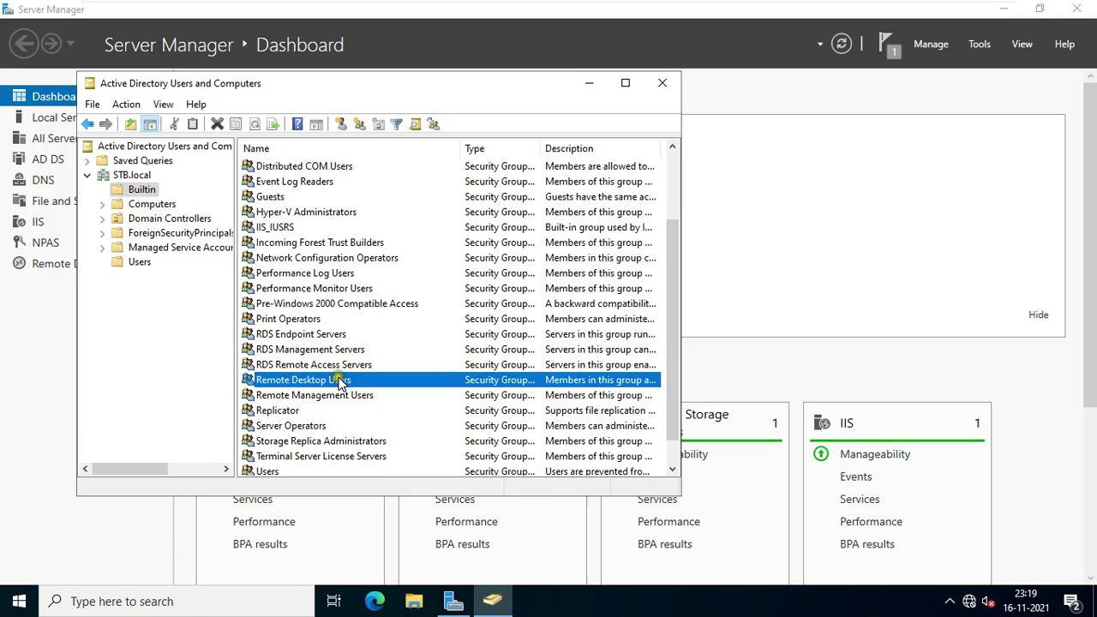
{"action": "right_click", "coordinate": [338, 380]}
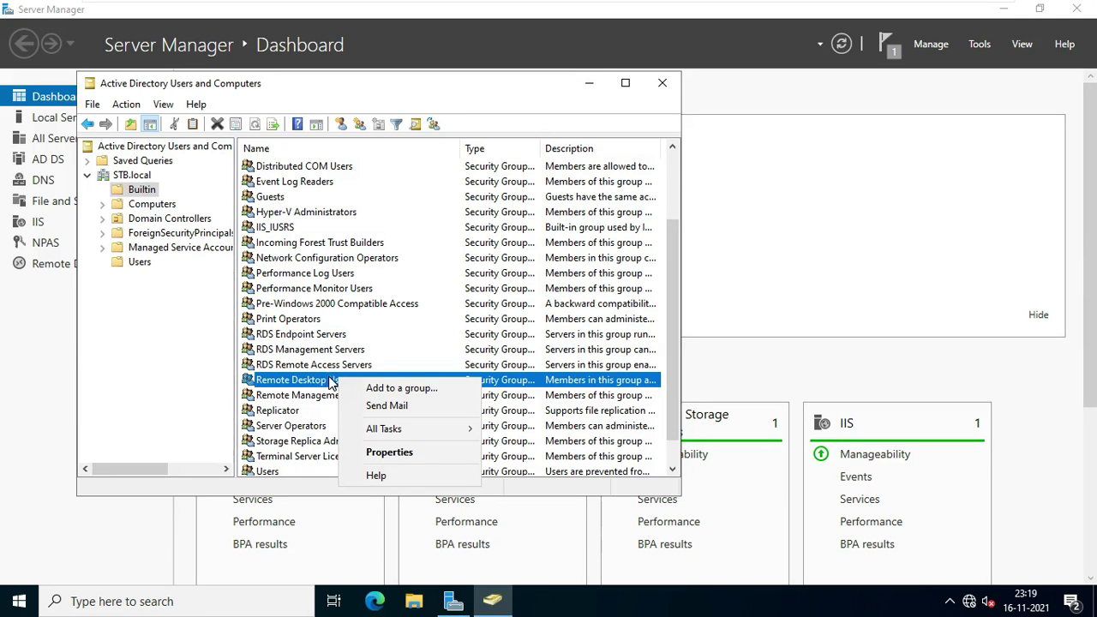
{"action": "left_click", "coordinate": [386, 451]}
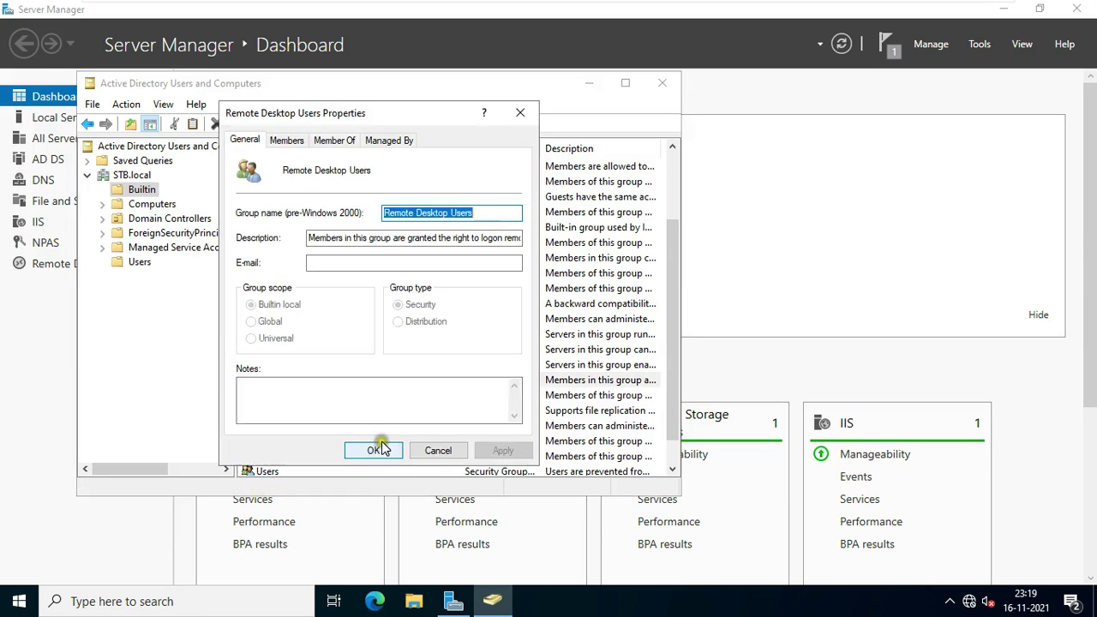
Add the new domain user as a group member and apply the change.
{"action": "left_click", "coordinate": [288, 144]}
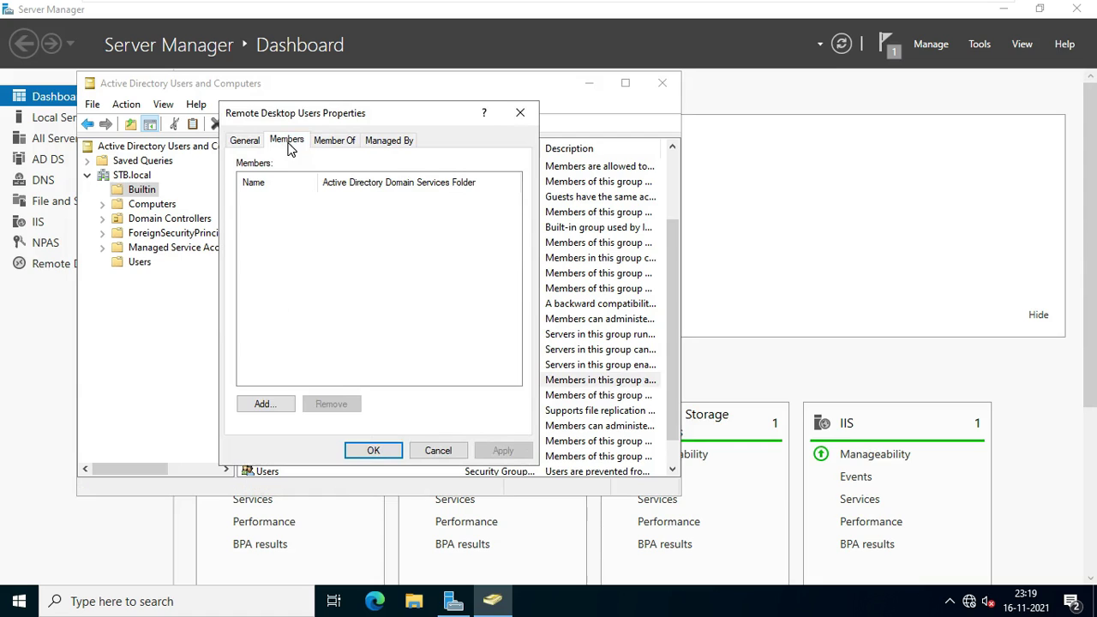
{"action": "left_click", "coordinate": [263, 405]}
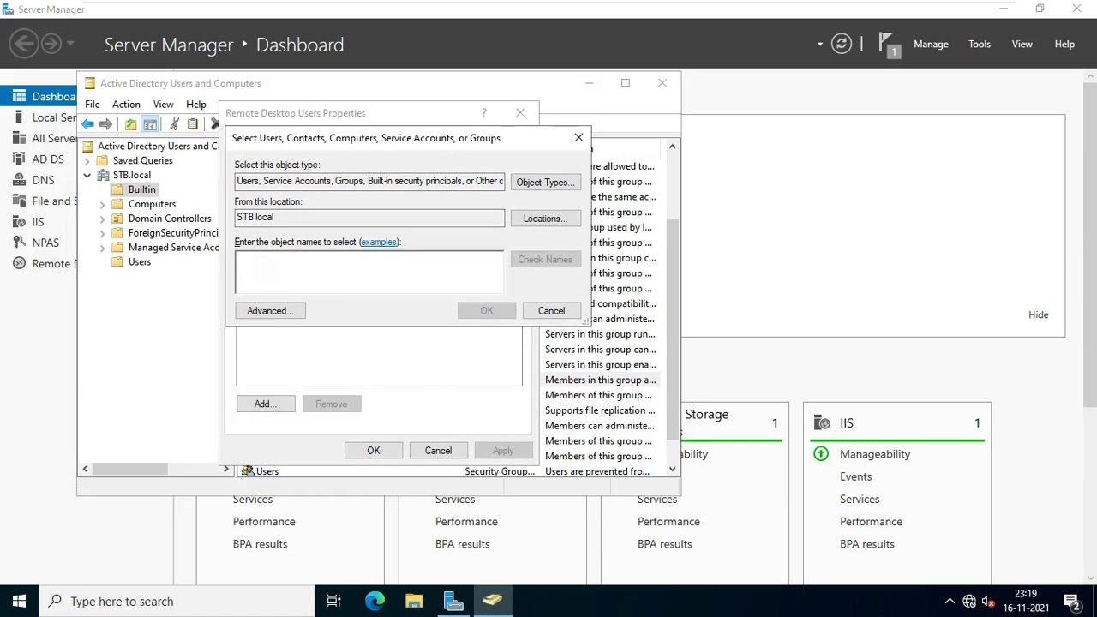
{"action": "type", "text": "bob"}
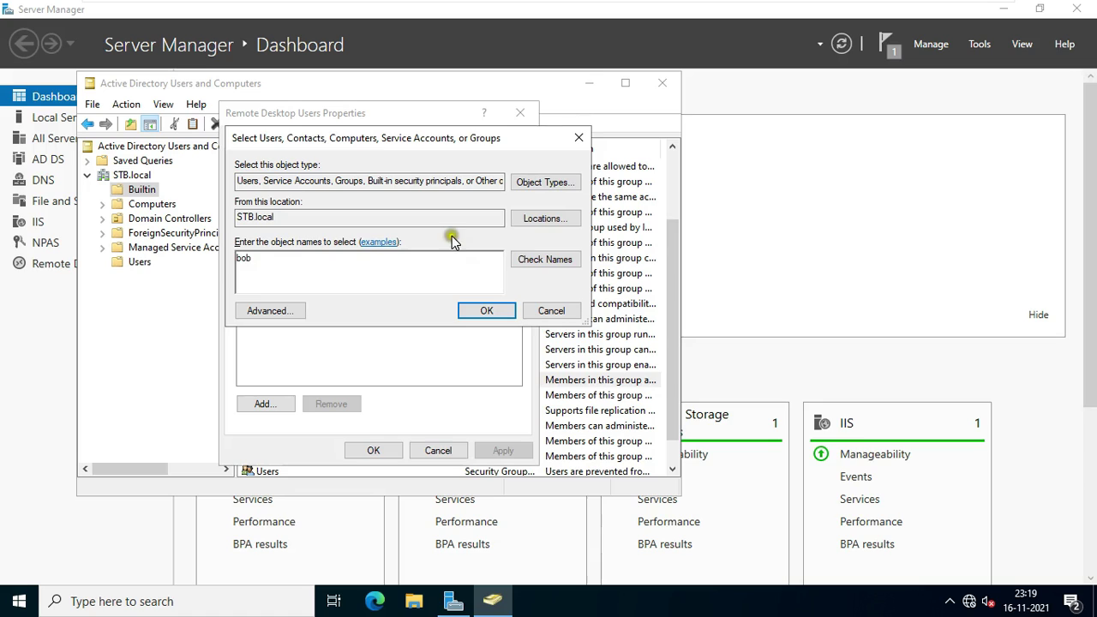
{"action": "left_click", "coordinate": [534, 259]}
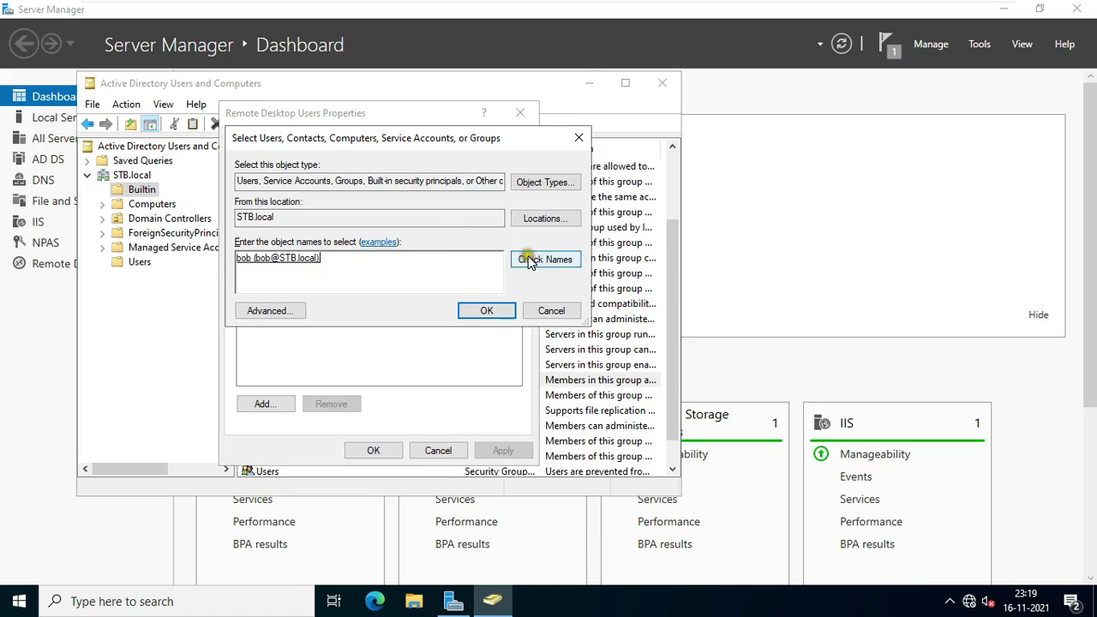
{"action": "left_click", "coordinate": [487, 312]}
{"action": "left_click", "coordinate": [504, 451]}
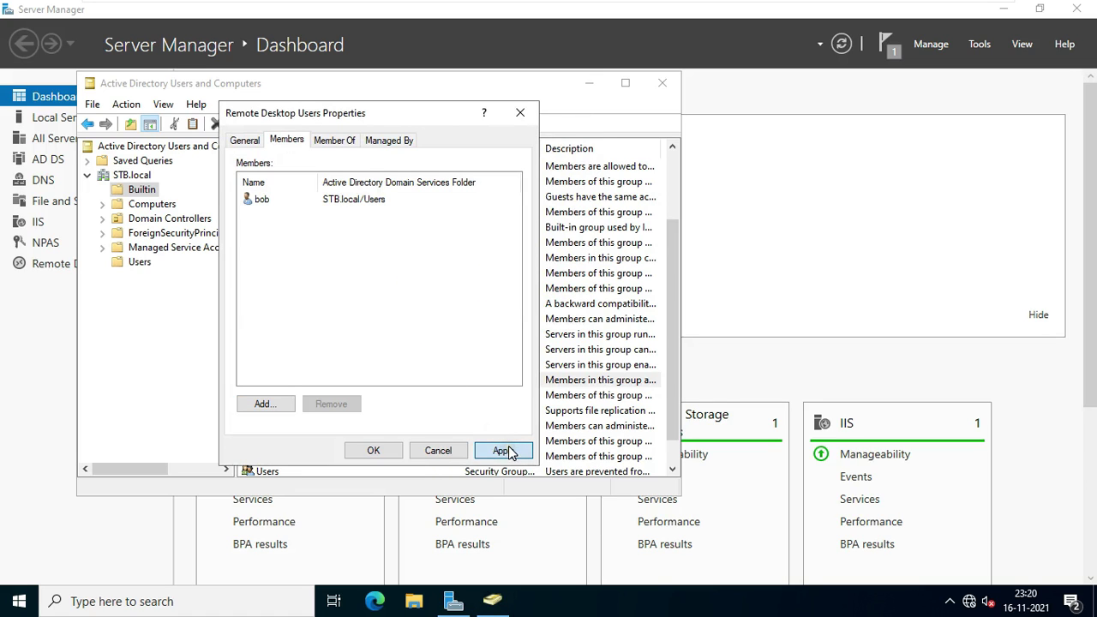
{"action": "left_click", "coordinate": [375, 453]}
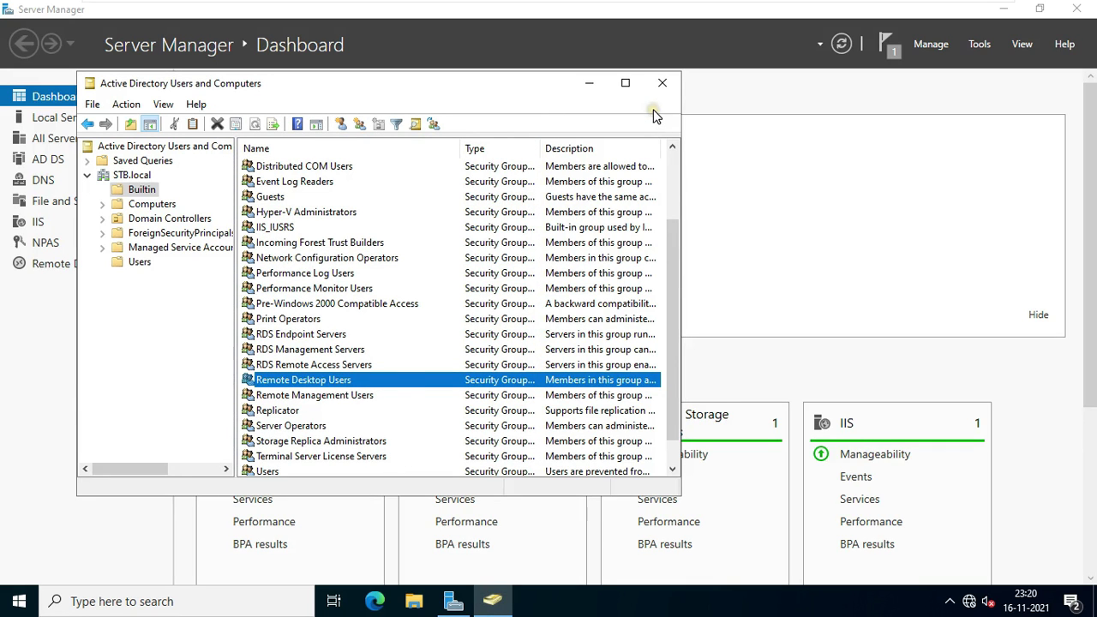
Close Active Directory Users and Computers and run gpupdate from the Run dialog.
{"action": "left_click", "coordinate": [662, 83]}
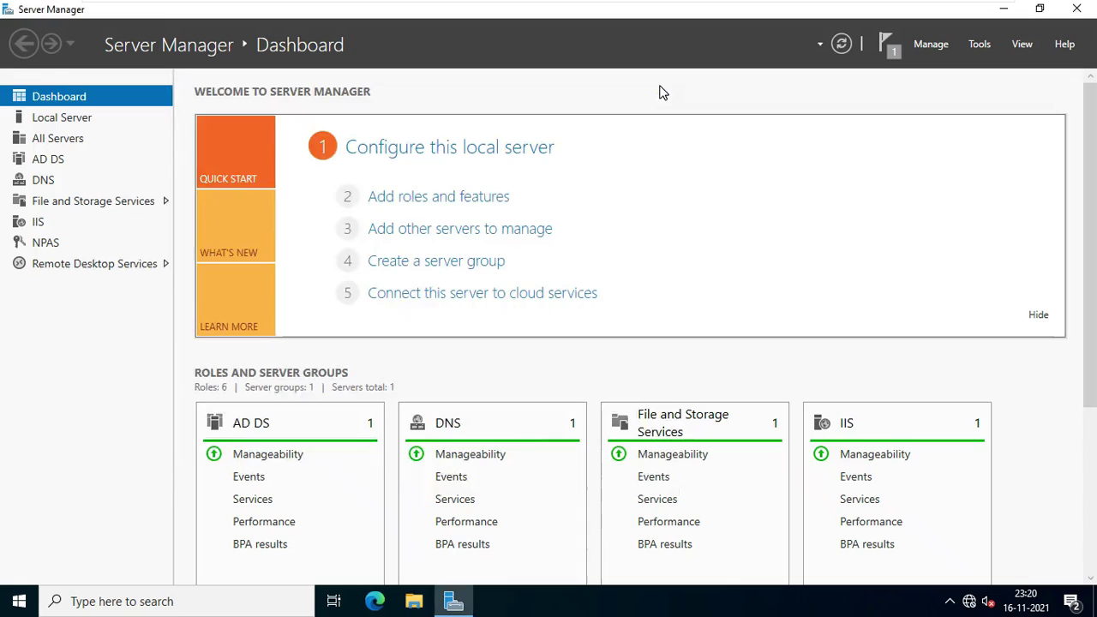
{"action": "right_click", "coordinate": [17, 603]}
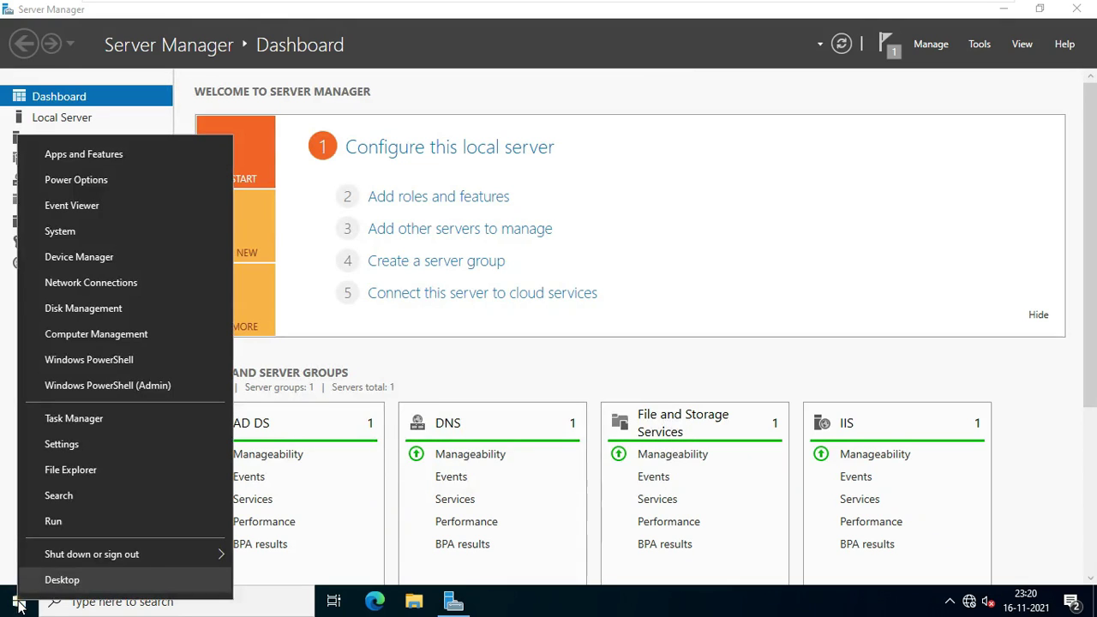
{"action": "left_click", "coordinate": [51, 525]}
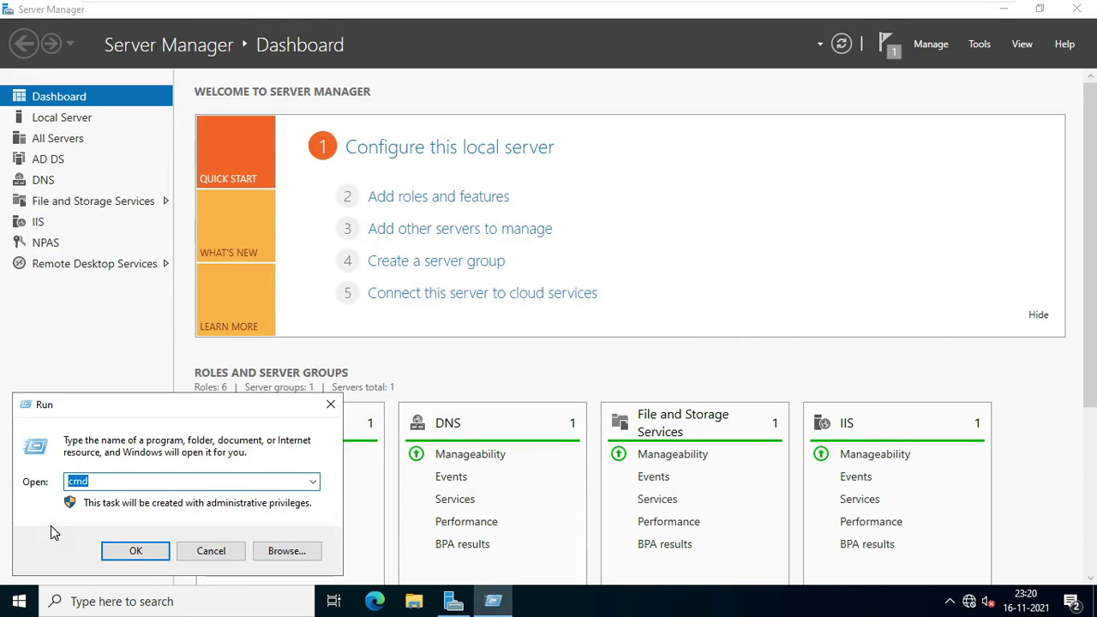
{"action": "type", "text": "gpupdate"}
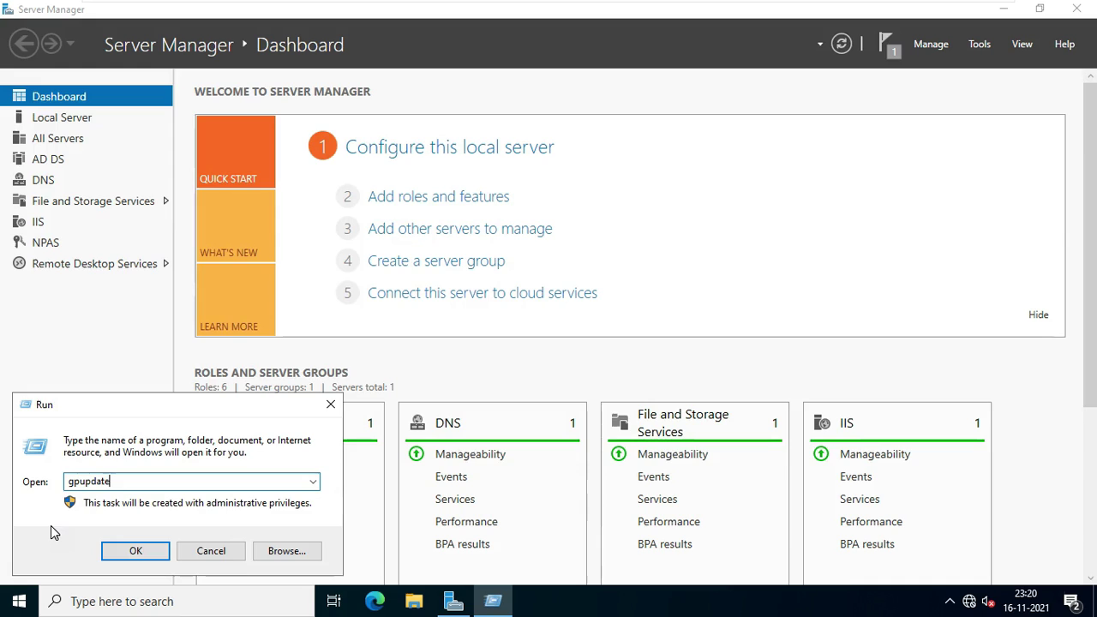
{"action": "key", "text": "Return"}
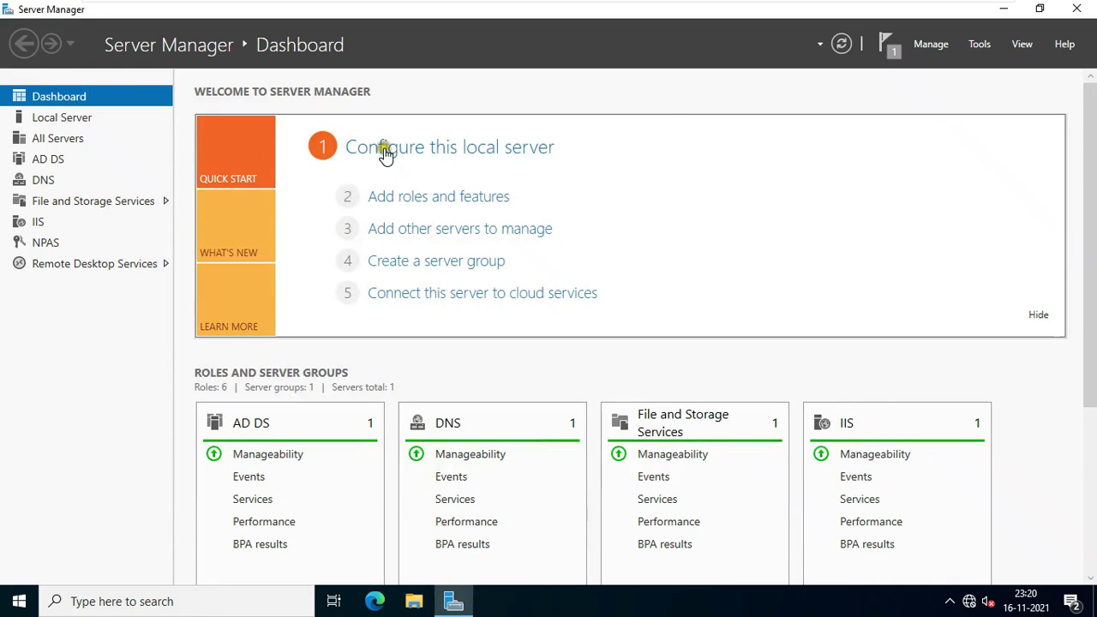
On the Windows 11 client, sign in as Other user with the new domain account's credentials.
{"action": "mouse_move", "coordinate": [717, 2]}
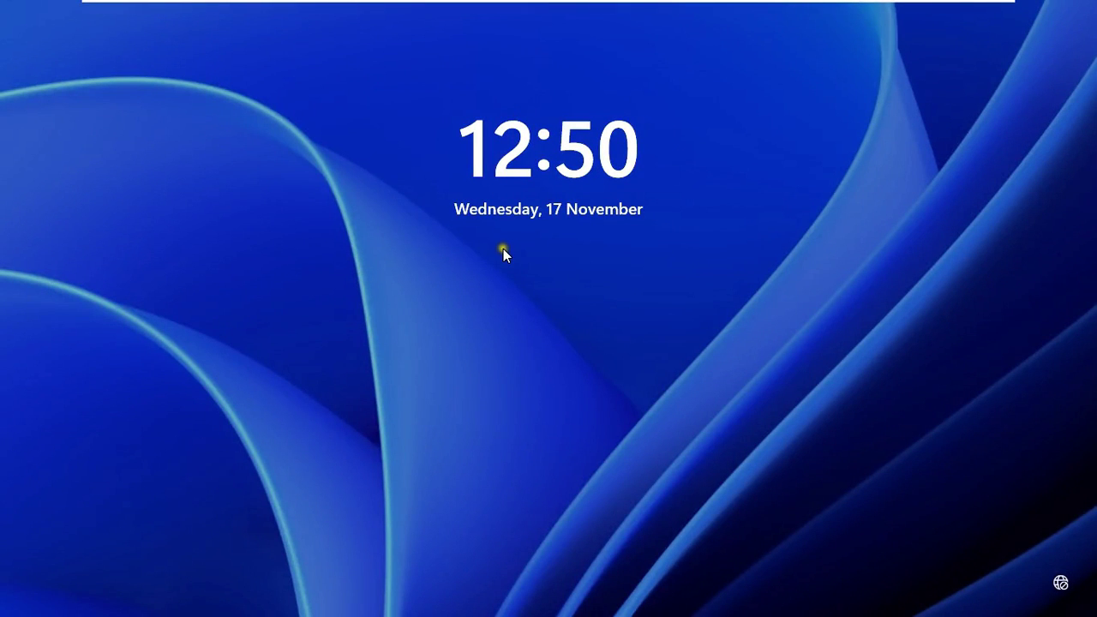
{"action": "left_click", "coordinate": [582, 337]}
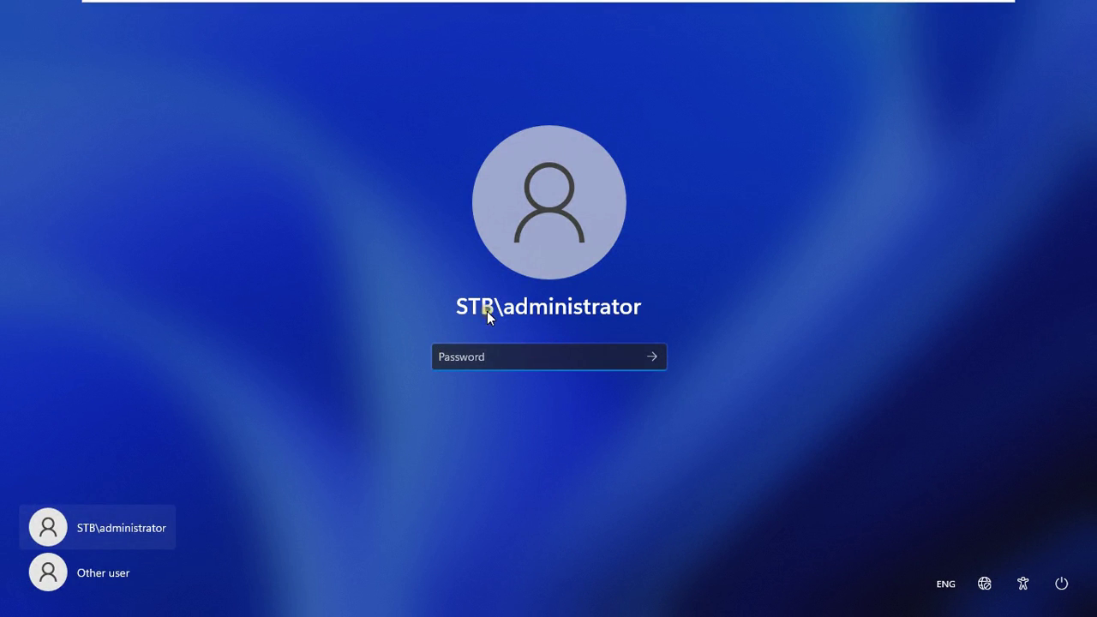
{"action": "left_click", "coordinate": [96, 577]}
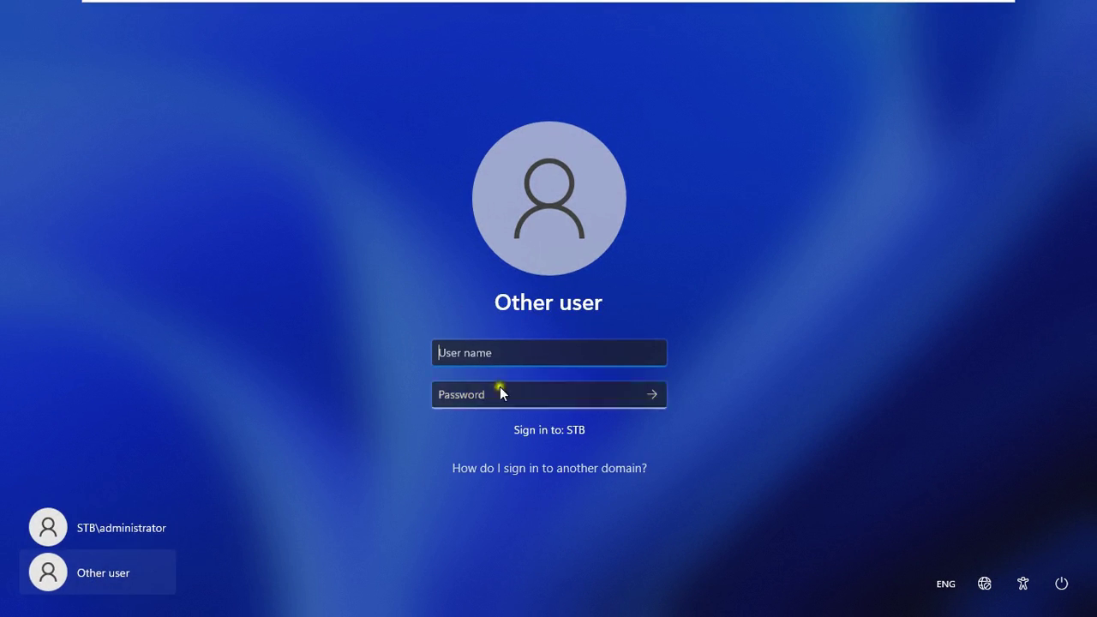
{"action": "type", "text": "bob"}
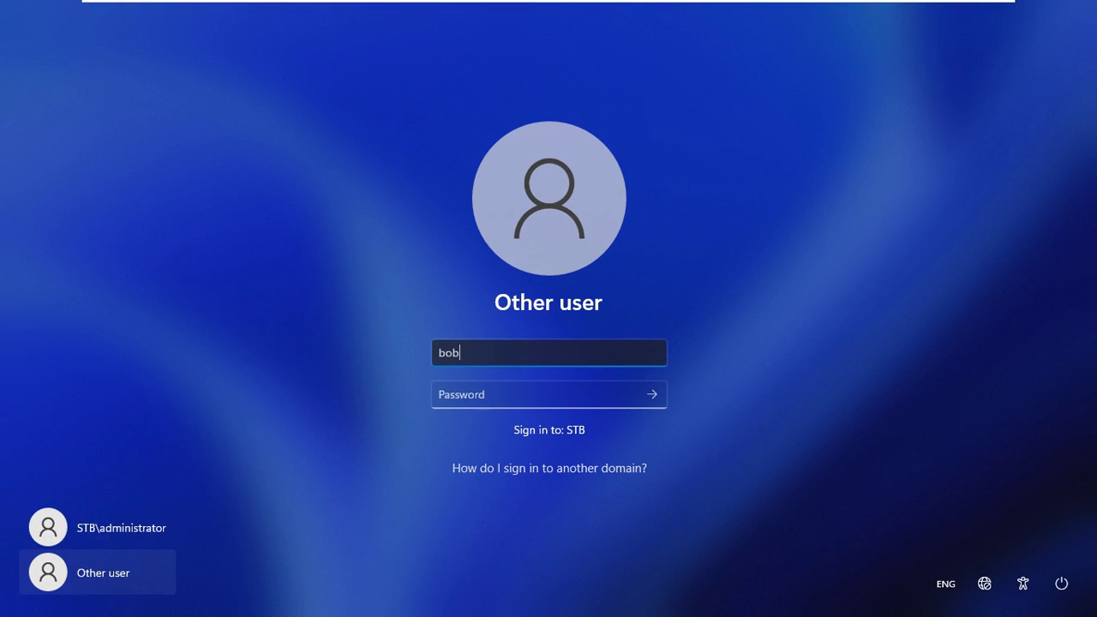
{"action": "left_click", "coordinate": [514, 395]}
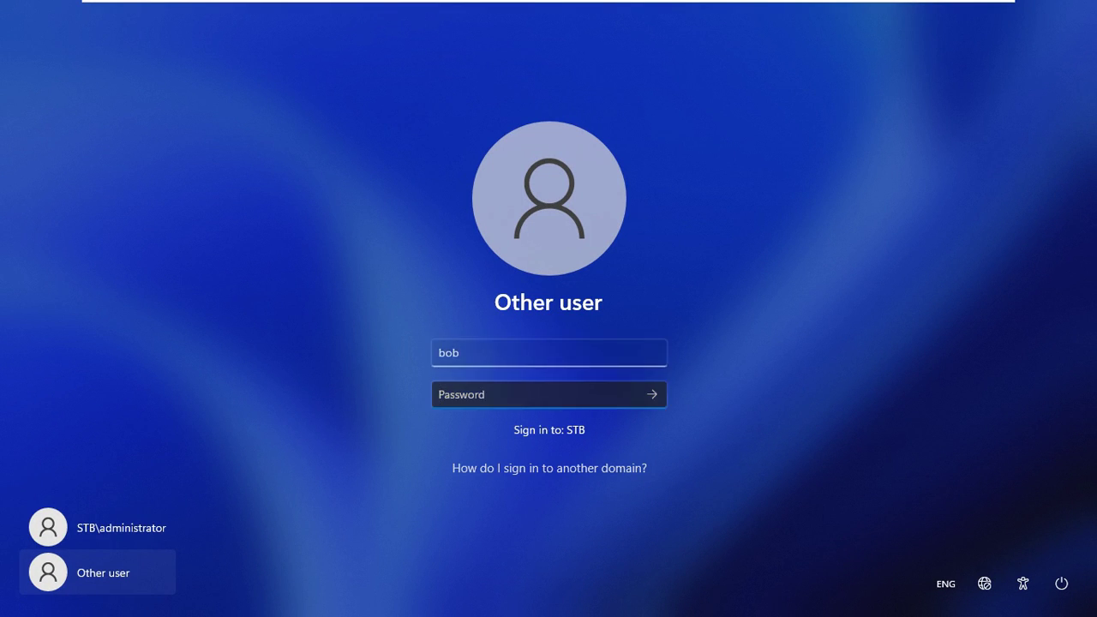
{"action": "type", "text": "P"}
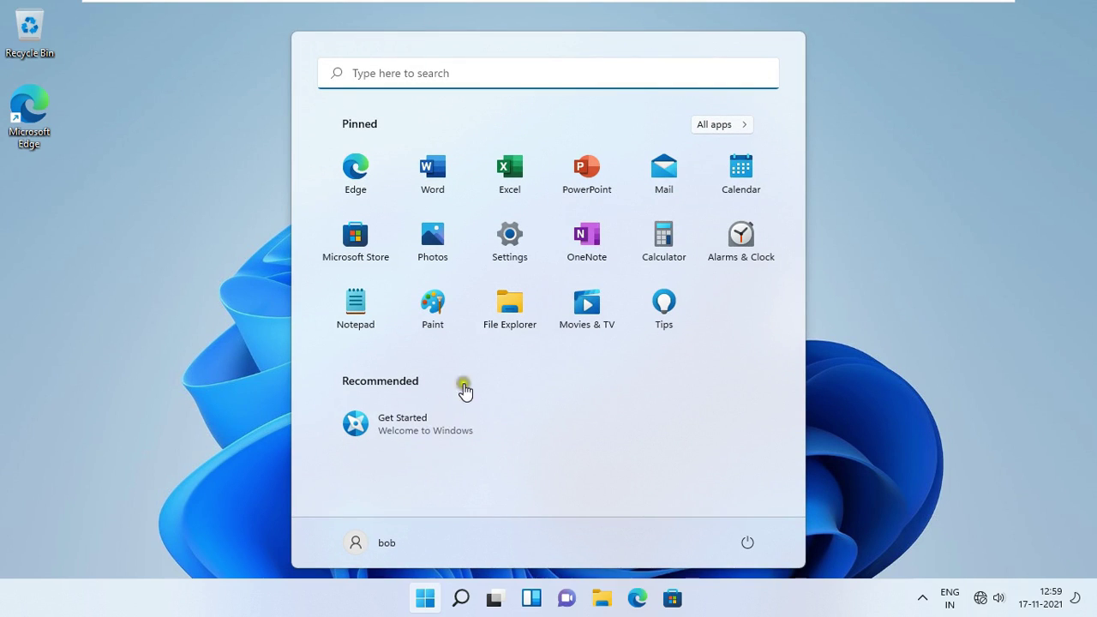
Launch Remote Desktop Connection by running mstsc from the Run prompt.
{"action": "left_click", "coordinate": [425, 598]}
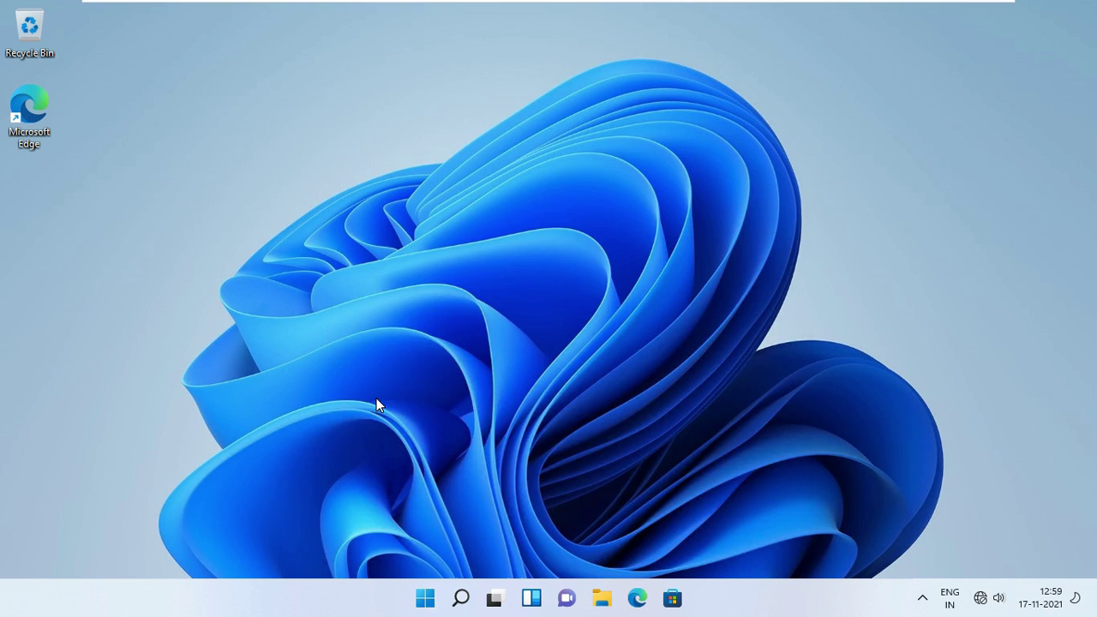
{"action": "key", "text": "super+r"}
{"action": "type", "text": "mstsc"}
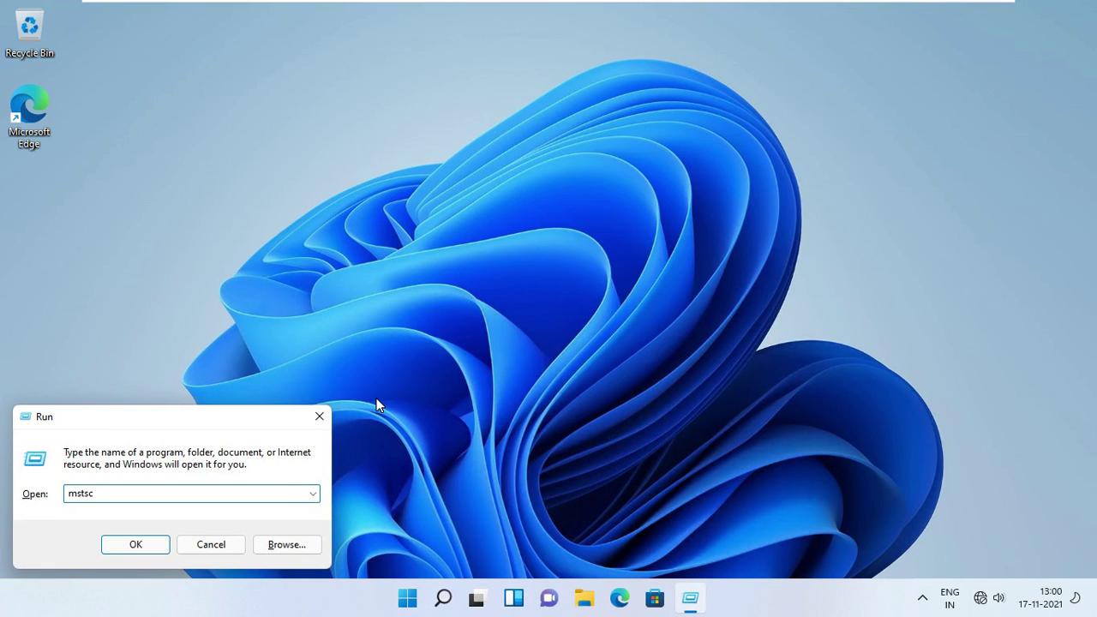
{"action": "key", "text": "Return"}
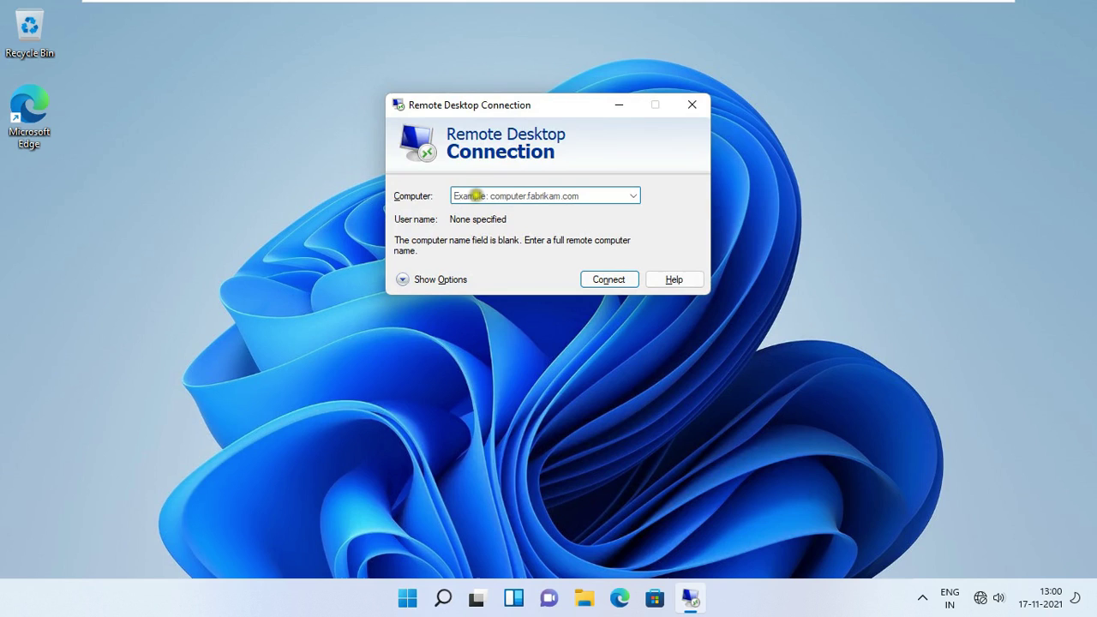
Connect to 10.0.0.1 as bob, submitting his password and accepting the certificate warning.
{"action": "type", "text": "10.0.0.1"}
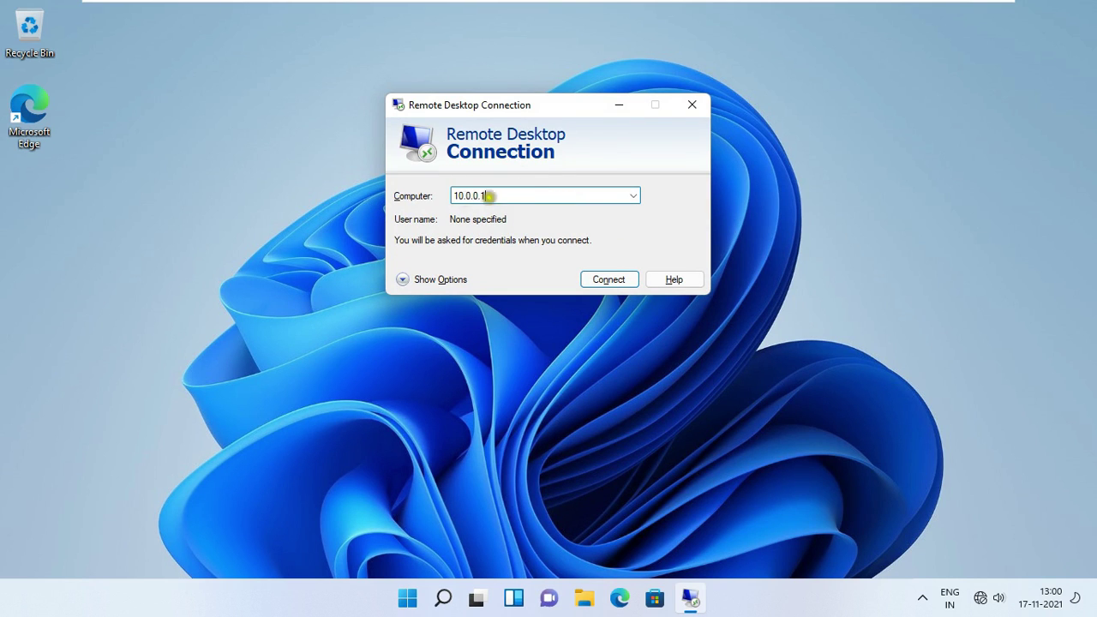
{"action": "left_click", "coordinate": [605, 281]}
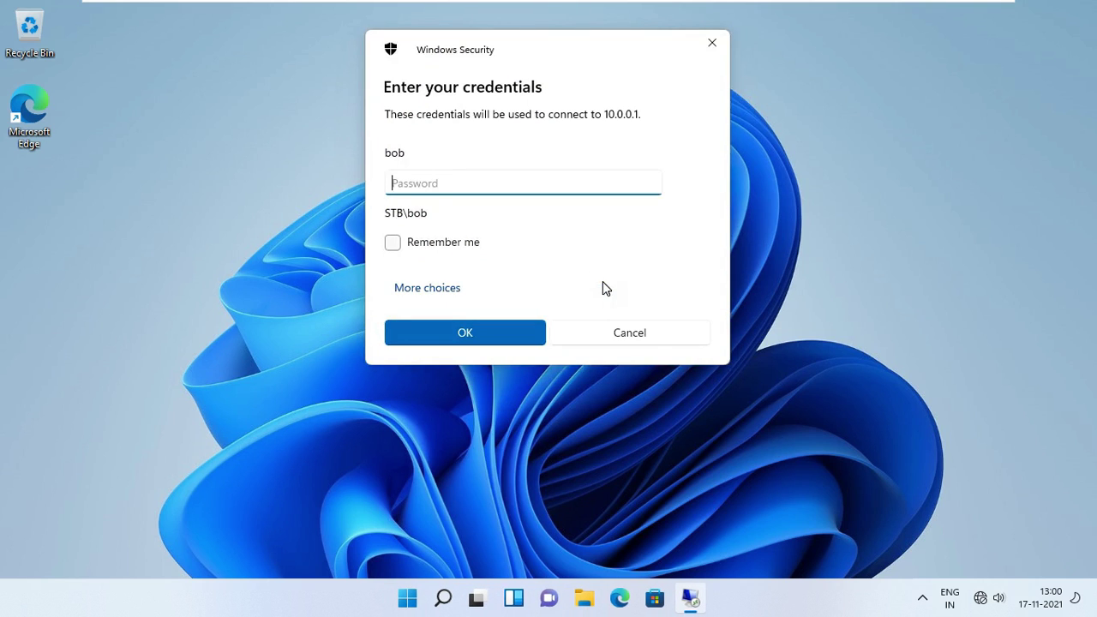
{"action": "type", "text": "••"}
{"action": "key", "text": "Return"}
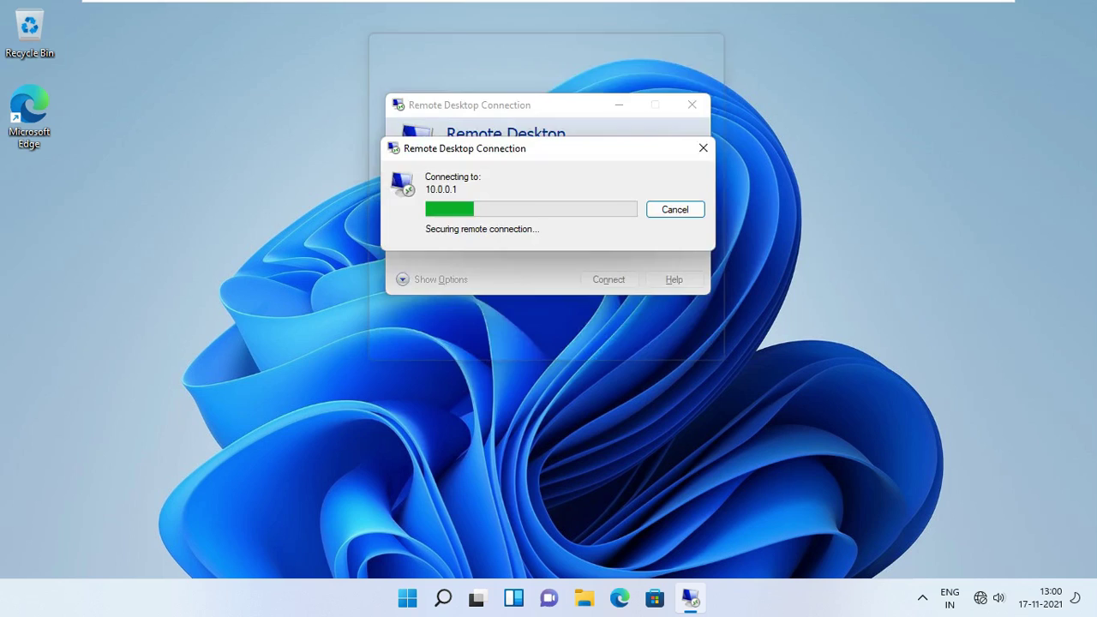
{"action": "left_click", "coordinate": [599, 335]}
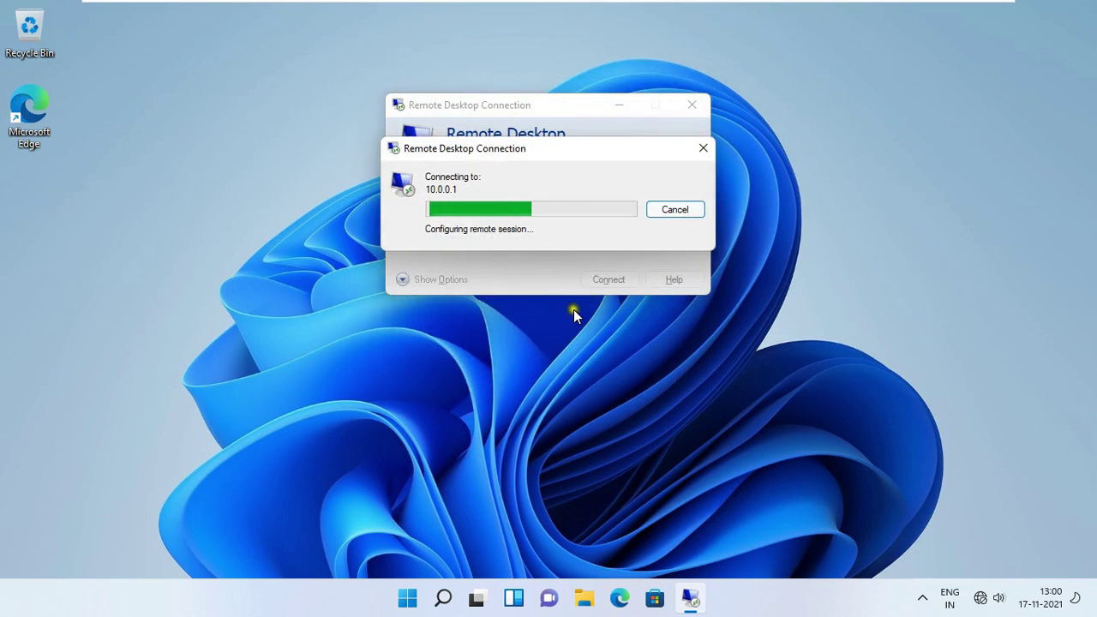